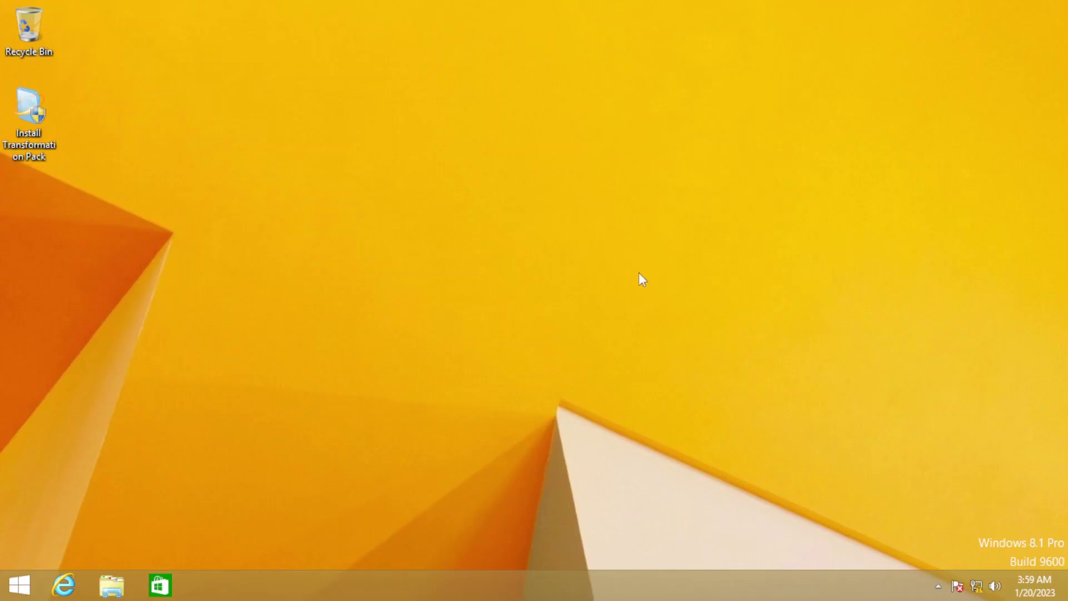
- Browse the Start screen's app list, then briefly open and close This PC
key("super")
left_click(105, 560)
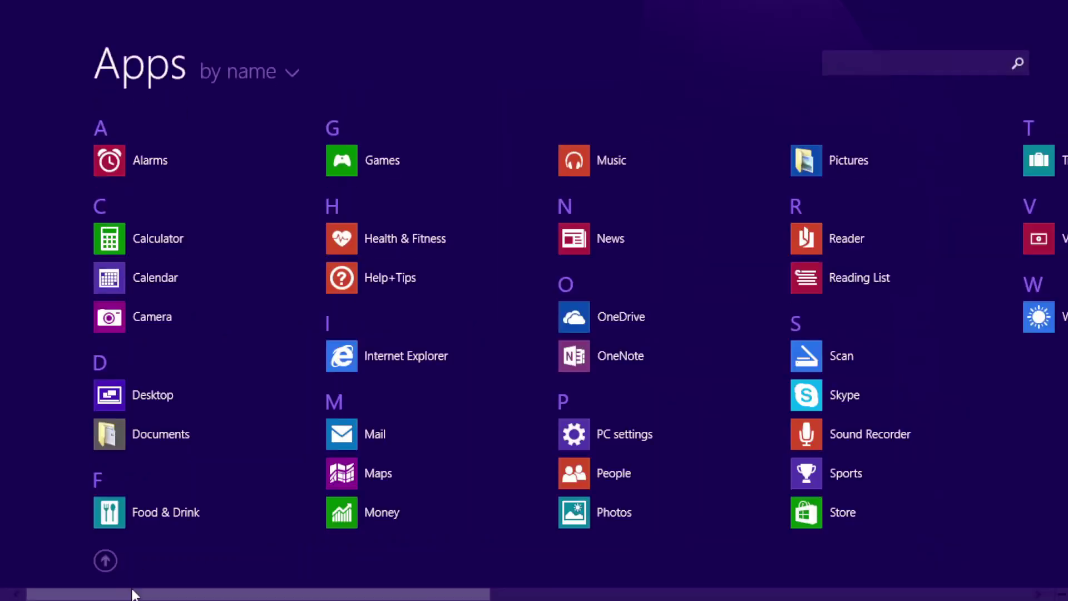
left_click_drag(133, 591, 365, 579)
key("super")
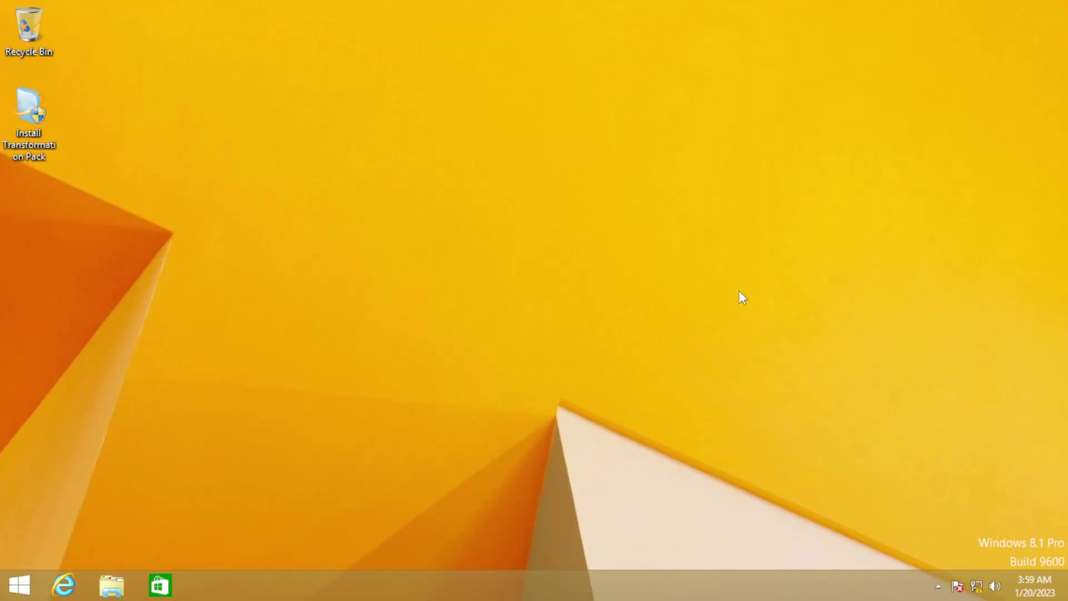
key("super+e")
left_click_drag(545, 75, 560, 91)
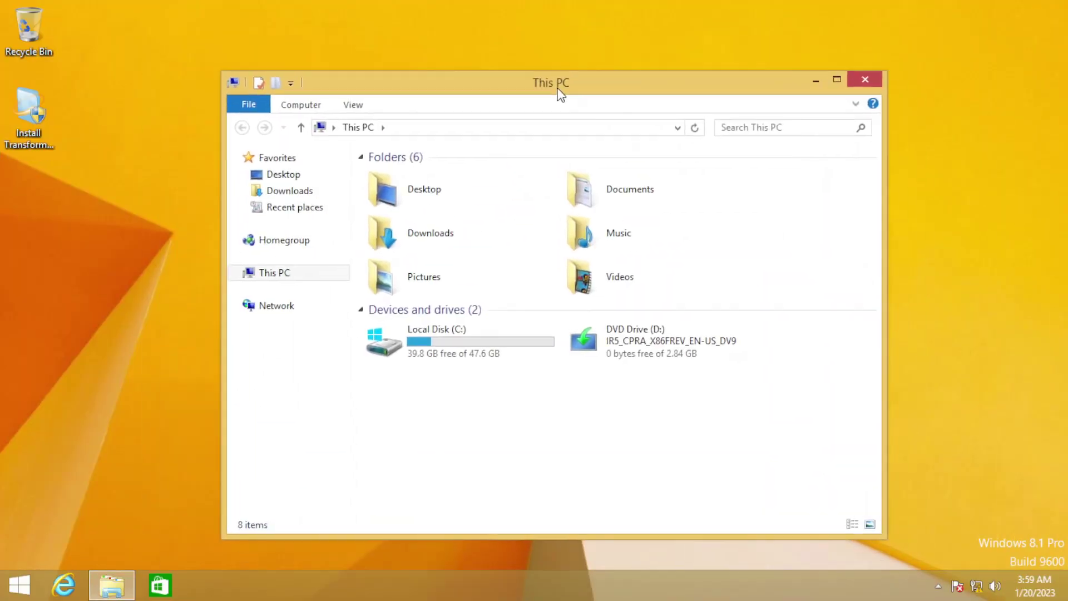
key("alt+F4")
- Launch the Transformation Pack as administrator, choose Transform Now and accept the terms
double_click(32, 129)
left_click(596, 326)
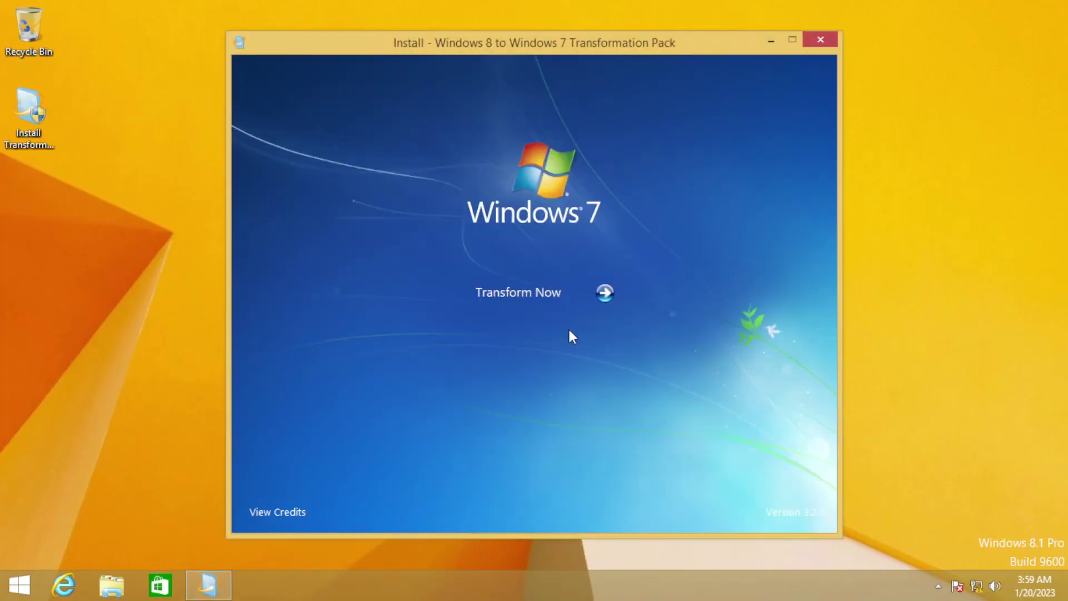
left_click(453, 293)
left_click_drag(813, 151, 825, 356)
left_click(252, 507)
left_click(782, 506)
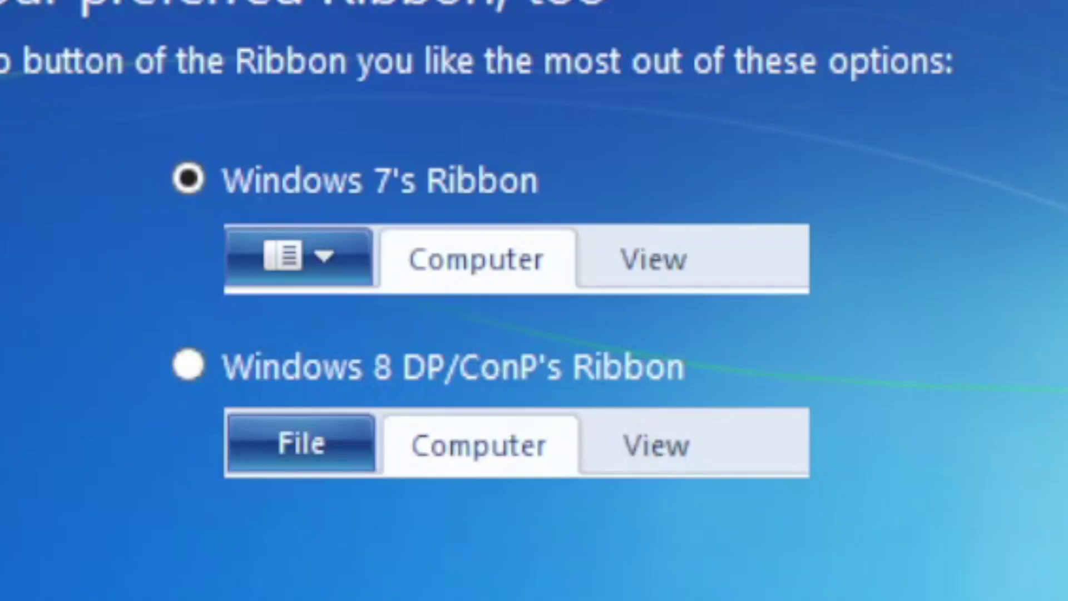
- Keep Windows 7's Ribbon and Open Shell, and pick the flat glass style
left_click(774, 507)
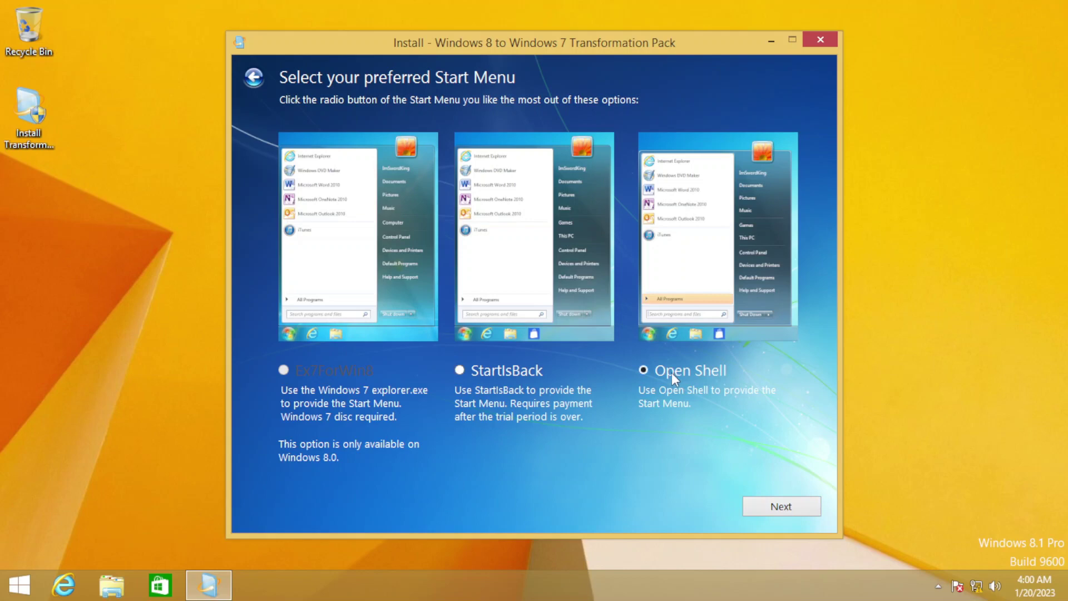
left_click(791, 511)
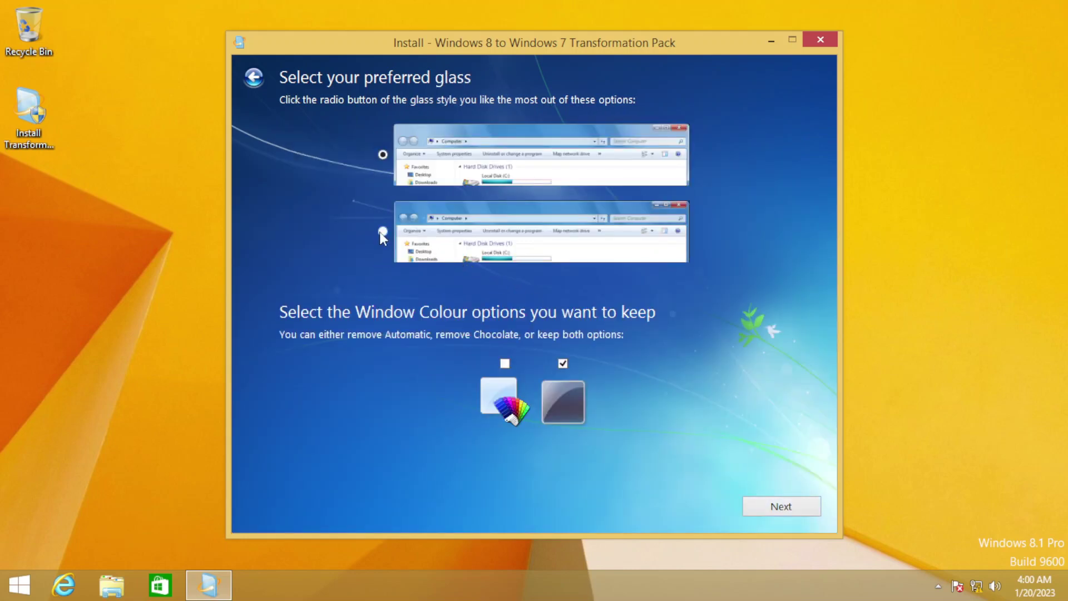
left_click(383, 231)
left_click(782, 507)
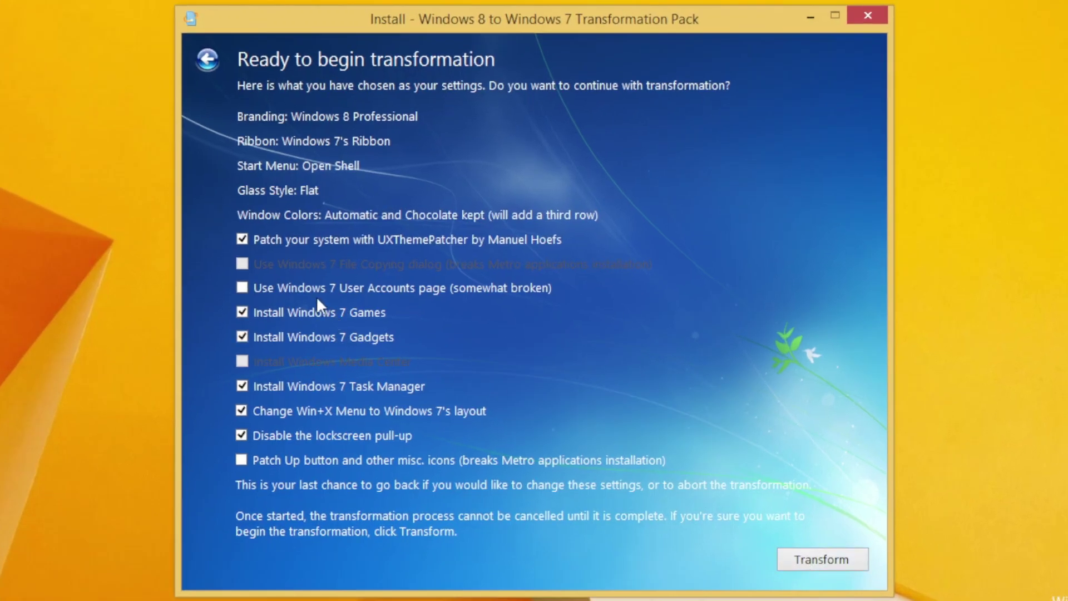
- Add the Windows 7 User Accounts page and Up button patch, then run the transformation
left_click(316, 294)
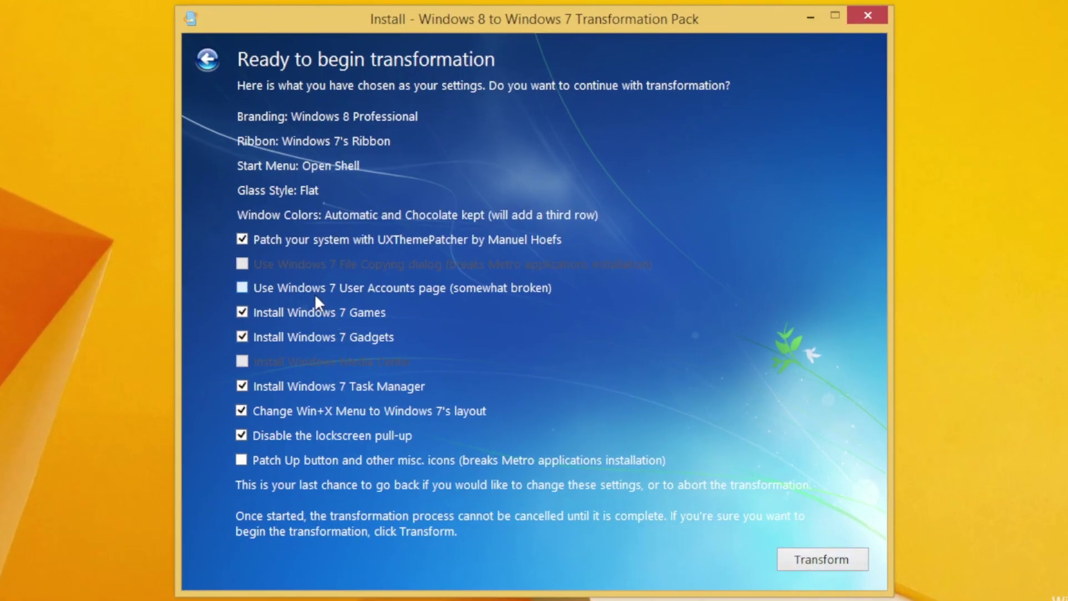
left_click(360, 462)
left_click(786, 563)
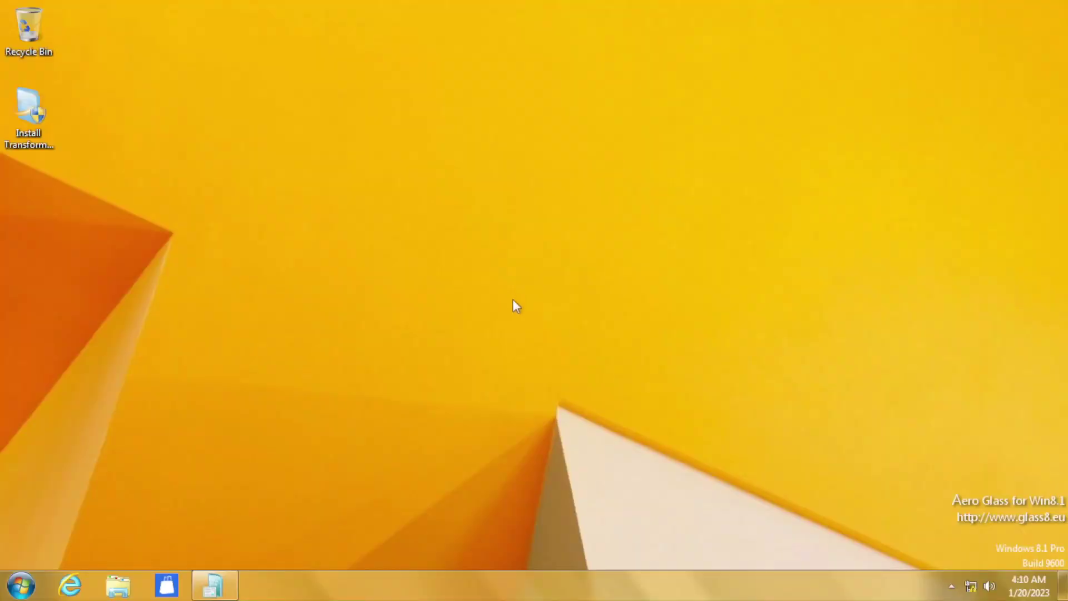
right_click(512, 300)
- Apply the Windows 7 theme through Personalize
left_click(586, 456)
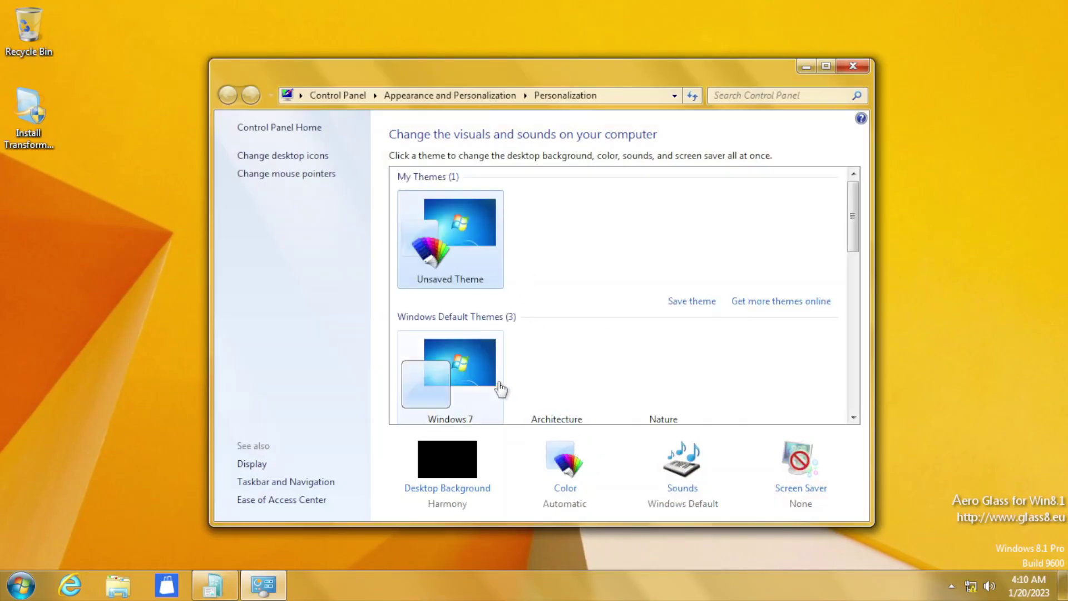
left_click(500, 329)
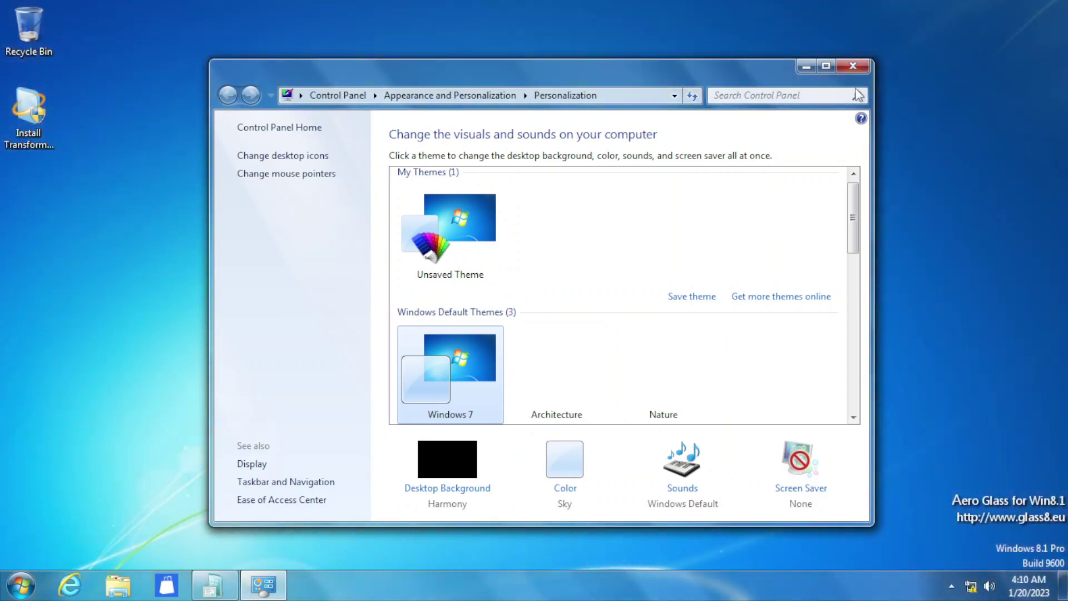
left_click(845, 74)
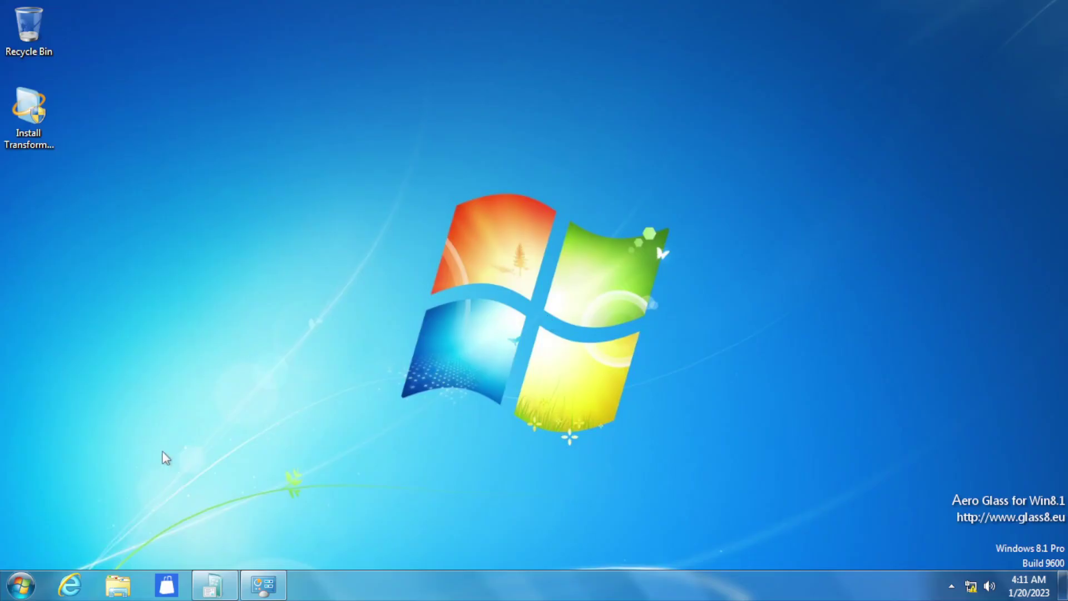
- Browse All Programs, expanding the Windows Accessories, Games and Administrative Tools folders
left_click(12, 594)
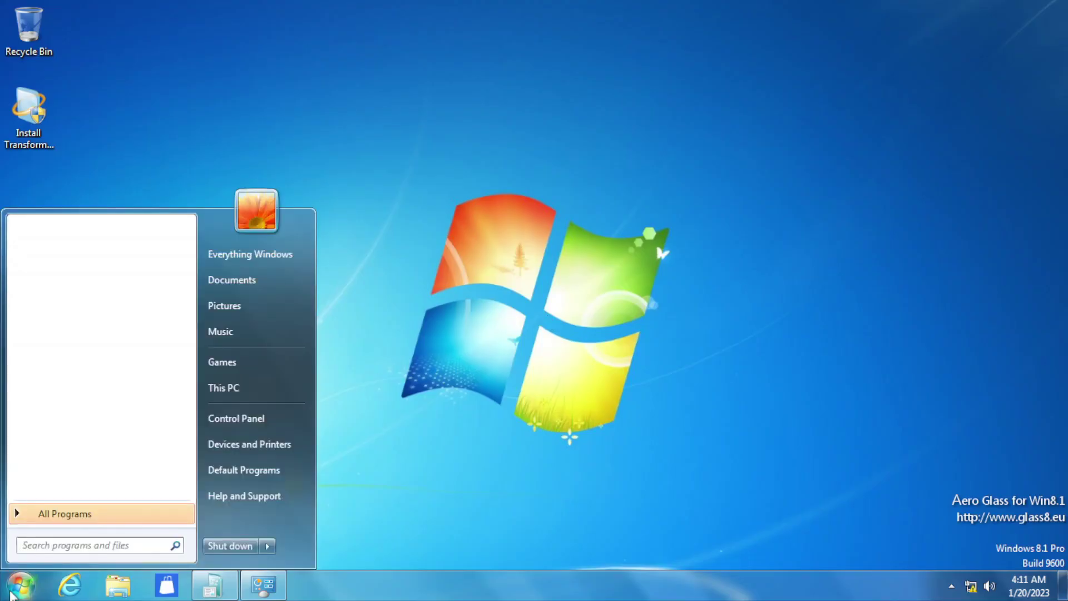
left_click(83, 514)
scroll(138, 468, "down", 1)
scroll(198, 358, "down", 5)
scroll(147, 386, "up", 3)
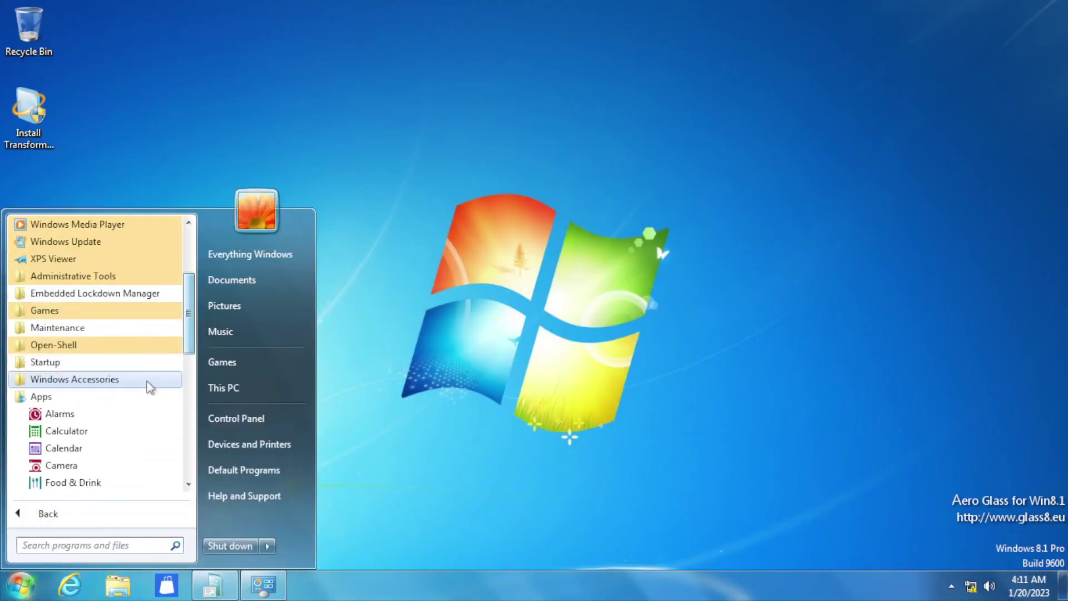
left_click(148, 384)
scroll(200, 356, "down", 5)
scroll(193, 362, "up", 2)
scroll(160, 377, "up", 7)
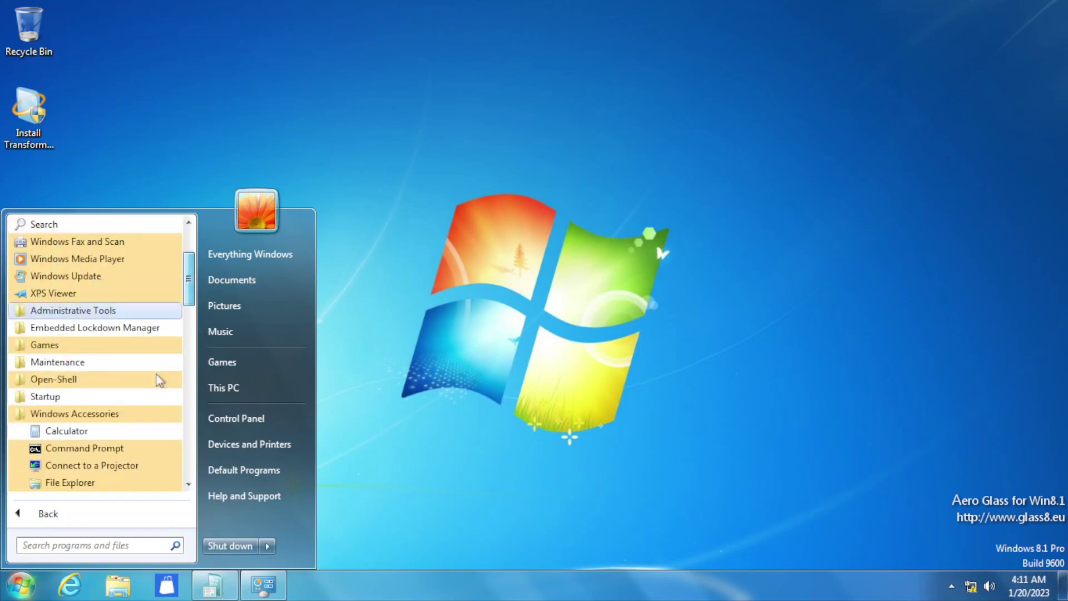
left_click(133, 345)
left_click(128, 293)
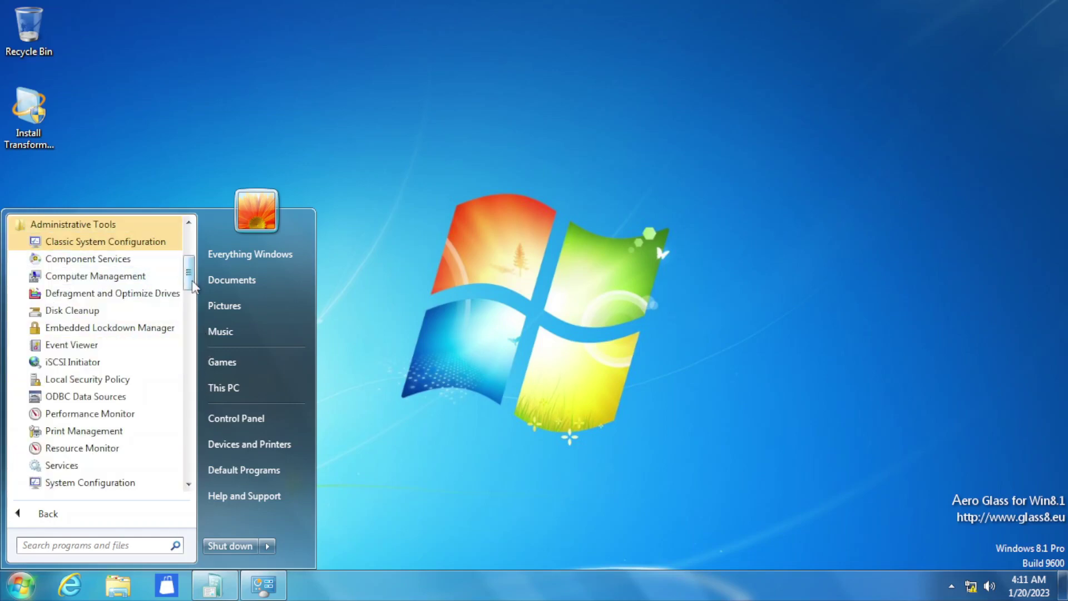
scroll(190, 268, "up", 5)
scroll(190, 268, "up", 2)
key("super+r")
- Run winver to check the Windows version, then close About Windows
type("wi")
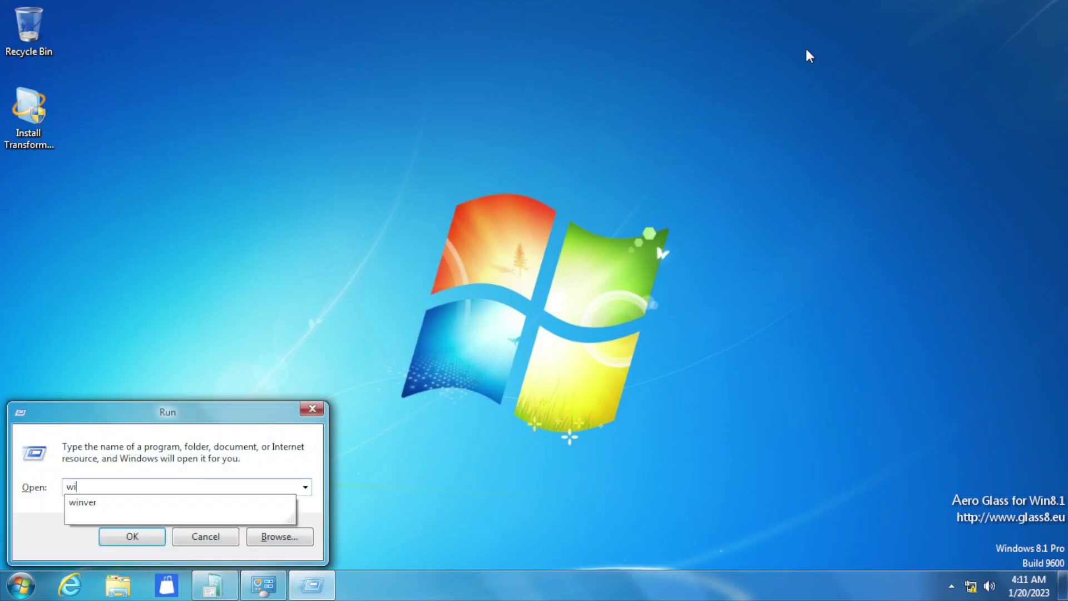
type("er")
key("Return")
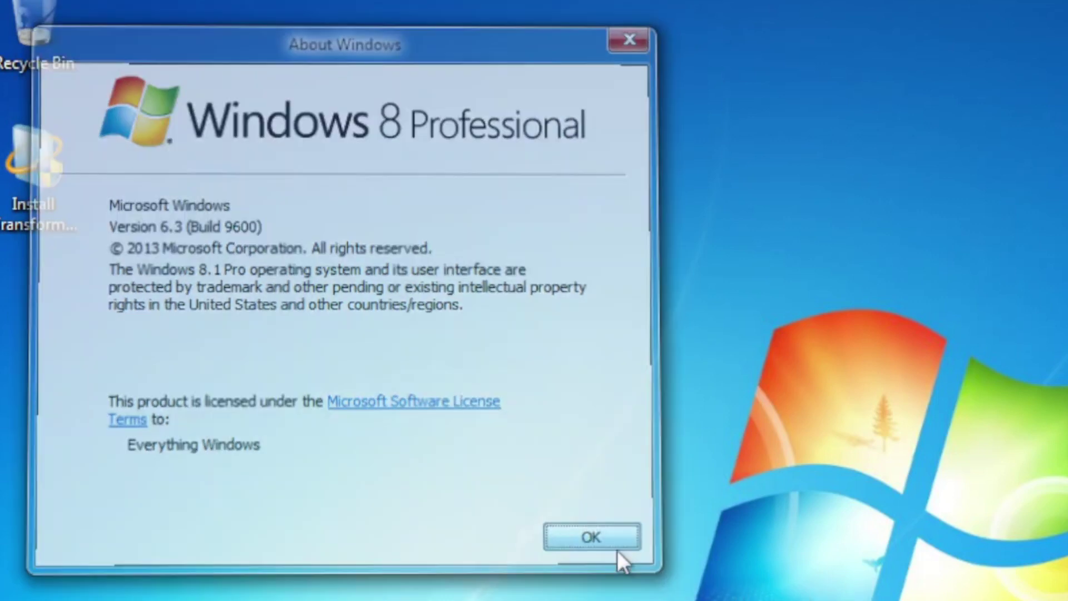
left_click(608, 535)
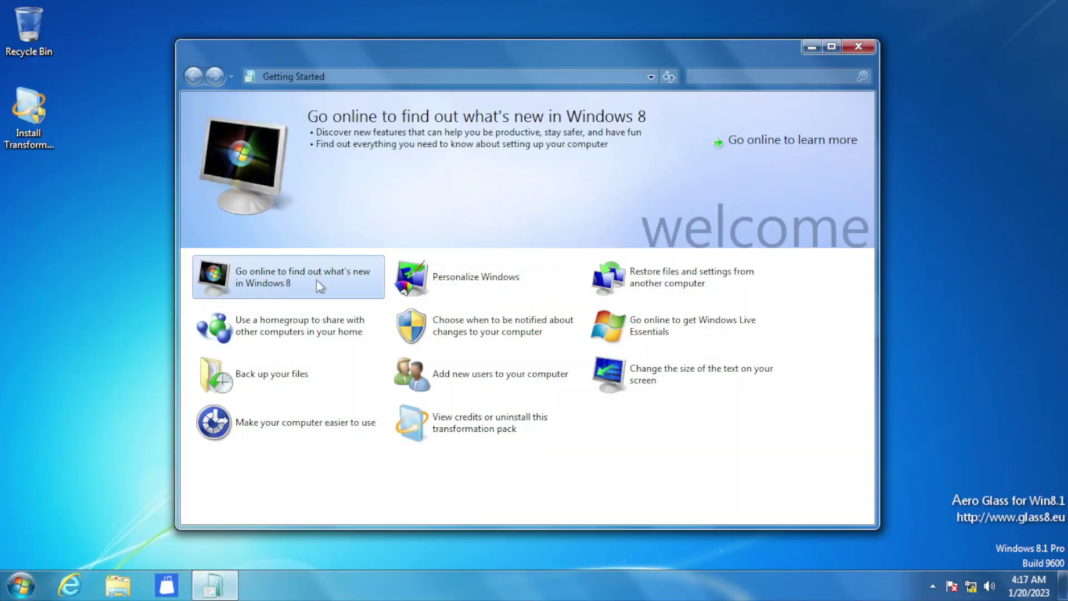
- Try the Getting Started items and briefly launch Windows Easy Transfer
left_click(742, 239)
left_click(792, 60)
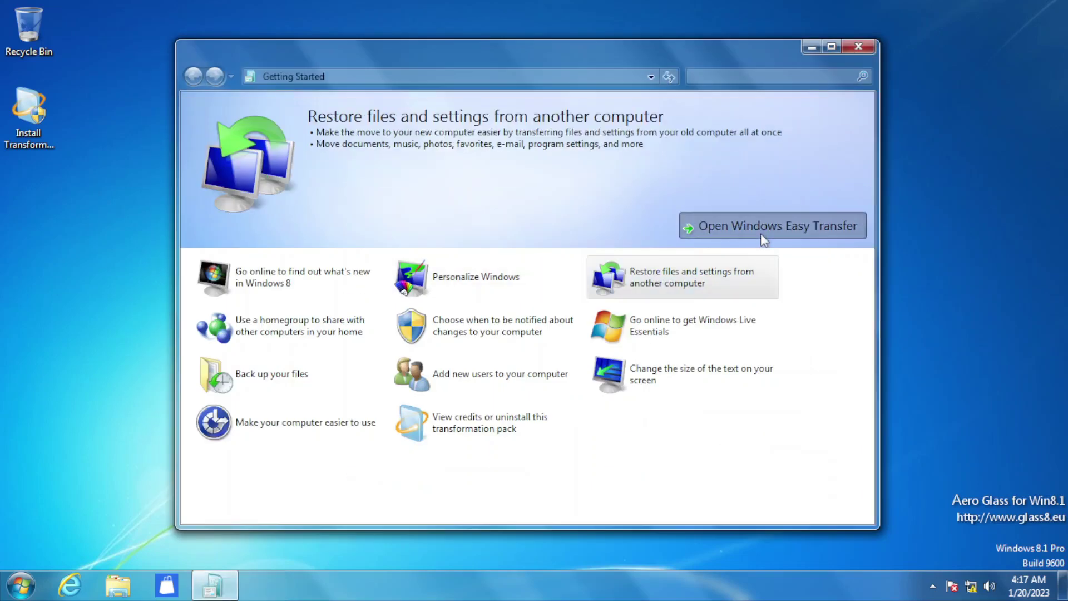
left_click(760, 232)
left_click(761, 106)
mouse_move(683, 325)
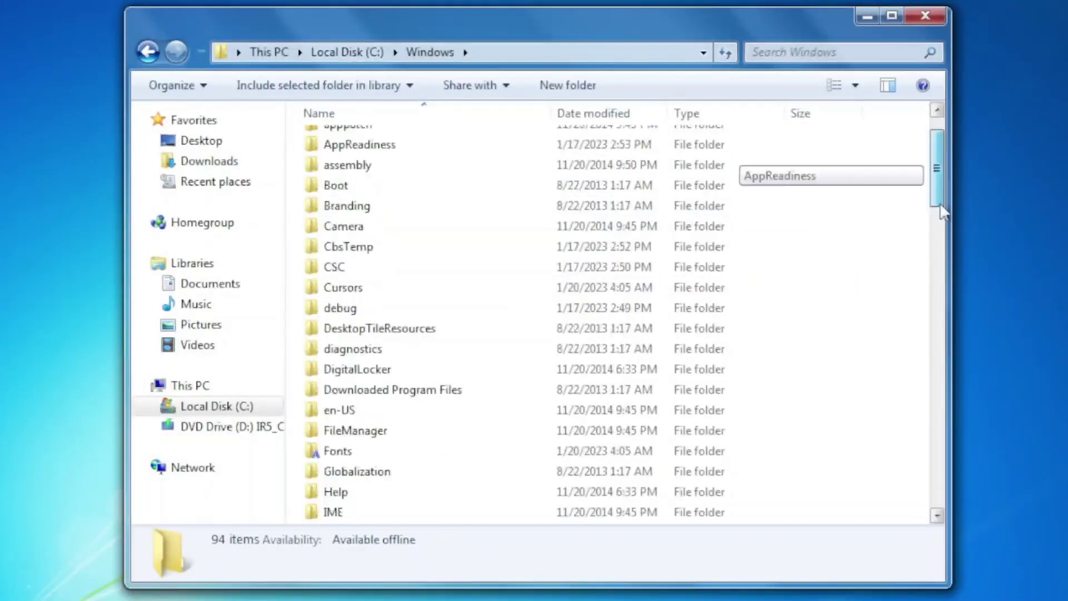
- Open the System32 folder and switch its view to Large icons
left_click_drag(937, 127, 937, 264)
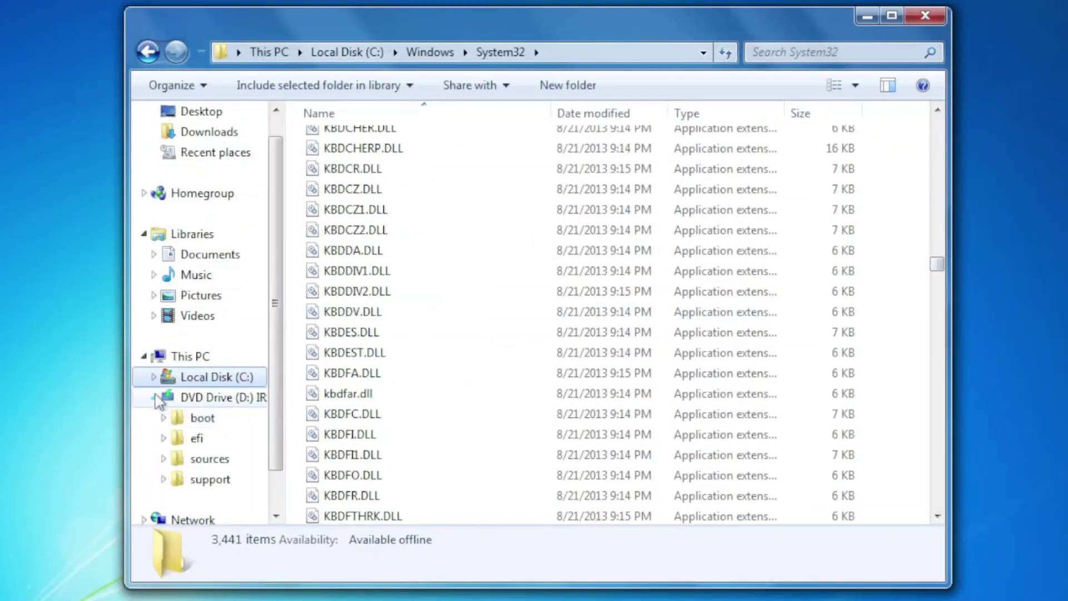
left_click(154, 296)
left_click(154, 255)
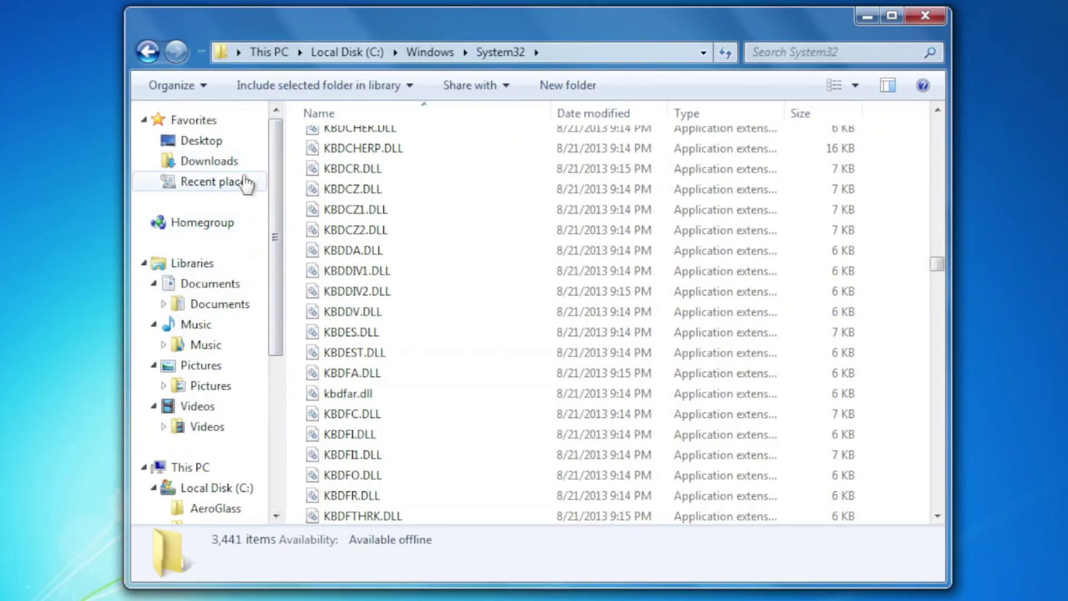
scroll(245, 182, "down", 5)
left_click(855, 85)
left_click(878, 31)
- Scroll to the end of System32's icons, then apply the Nature theme
left_click_drag(937, 210, 938, 405)
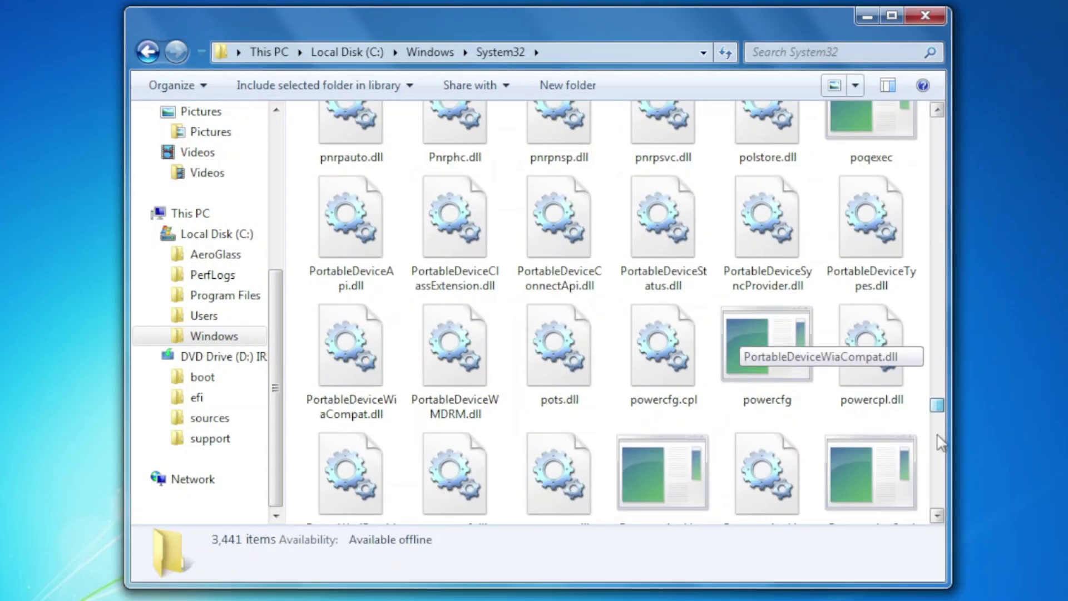
scroll(940, 443, "down", 10)
scroll(779, 434, "down", 10)
scroll(779, 445, "down", 10)
scroll(779, 456, "down", 10)
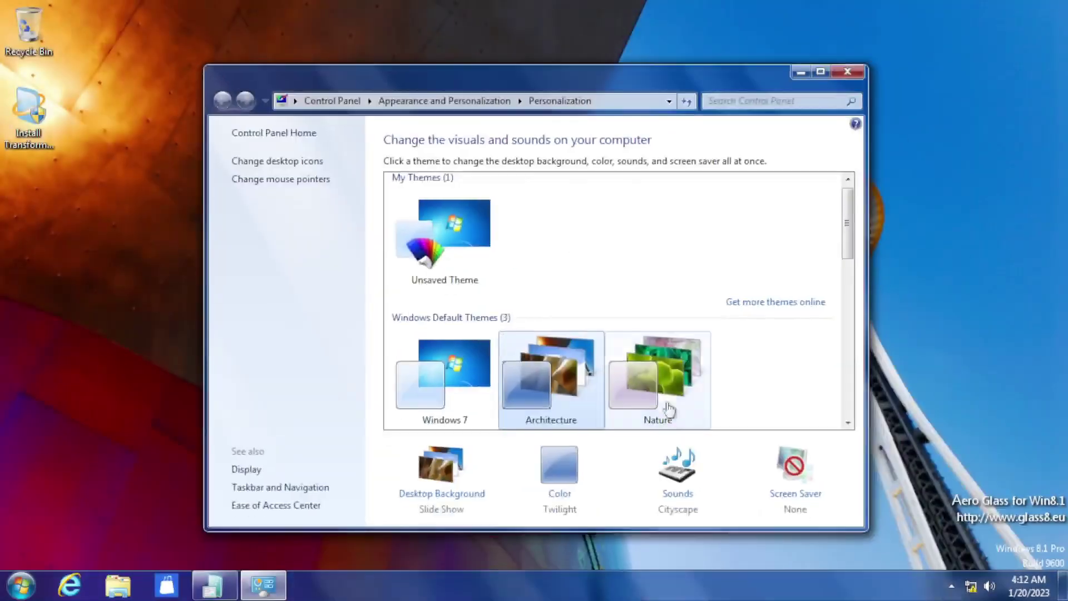
left_click(666, 410)
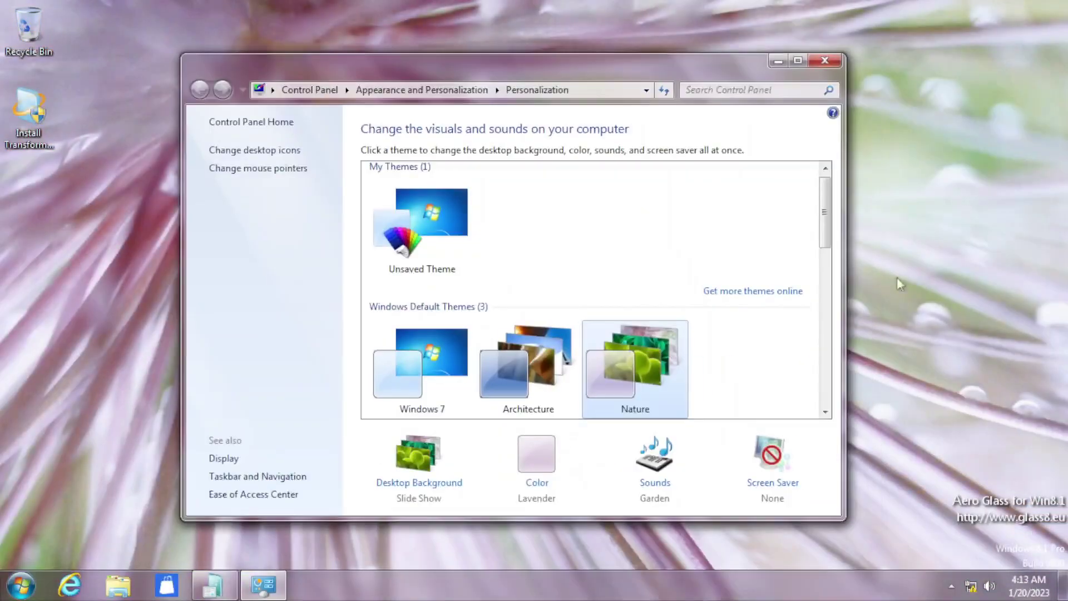
- Try the Australia, Canada, Korea, Landscapes and other installed themes
scroll(595, 290, "down", 5)
left_click(544, 466)
left_click_drag(639, 308, 546, 81)
left_click(572, 240)
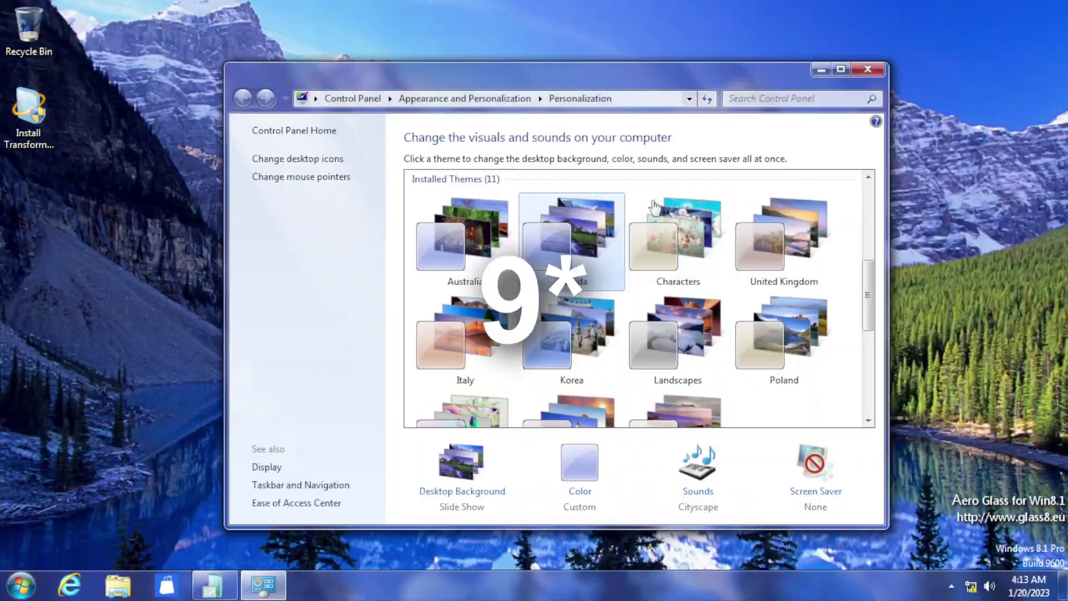
left_click(655, 206)
left_click(785, 239)
mouse_move(550, 83)
left_mouse_down()
mouse_move(702, 548)
mouse_move(546, 91)
mouse_move(740, 510)
mouse_move(632, 56)
left_mouse_up()
left_click(534, 334)
left_click(692, 334)
mouse_move(537, 56)
left_mouse_down()
mouse_move(674, 492)
mouse_move(556, 83)
mouse_move(592, 471)
mouse_move(627, 58)
left_mouse_up()
- Try the Scenes, United States, South Africa and Windows 7 Basic themes, ending on Windows Classic
scroll(612, 334, "down", 1)
left_click(446, 453)
left_click(547, 378)
left_click(653, 379)
scroll(619, 363, "down", 3)
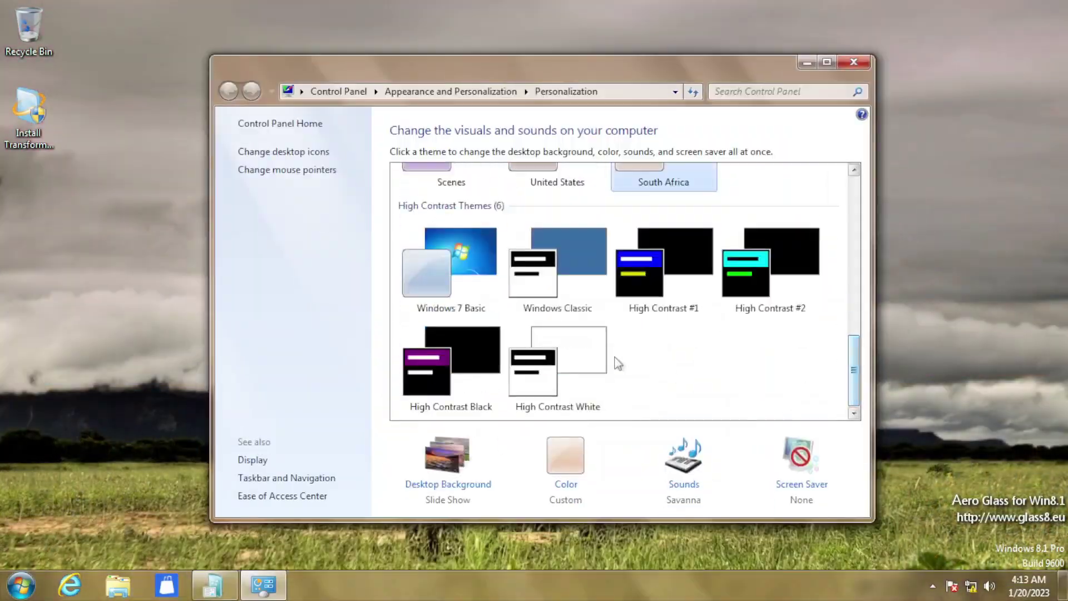
left_click(439, 262)
left_click(572, 262)
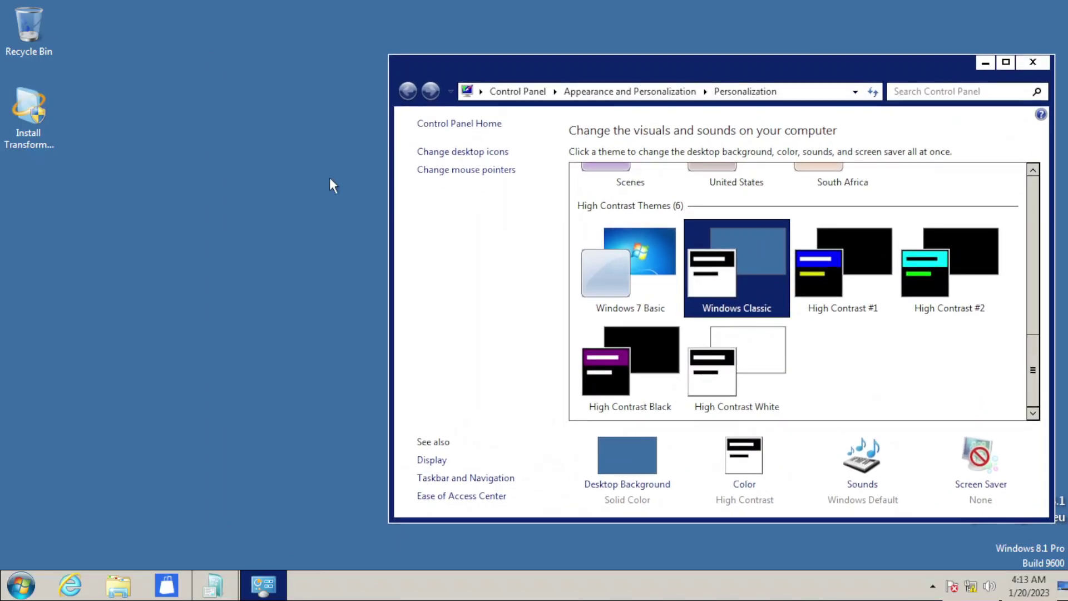
- Open This PC from the Start menu and reposition its window
left_click(20, 584)
left_click(239, 386)
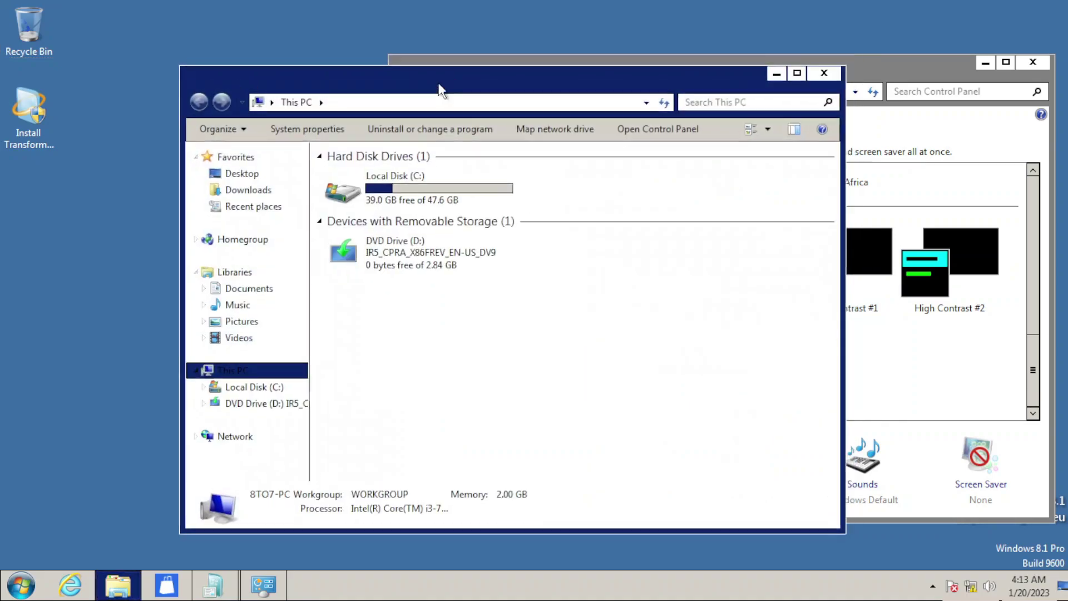
left_click_drag(441, 89, 316, 107)
left_click(459, 78)
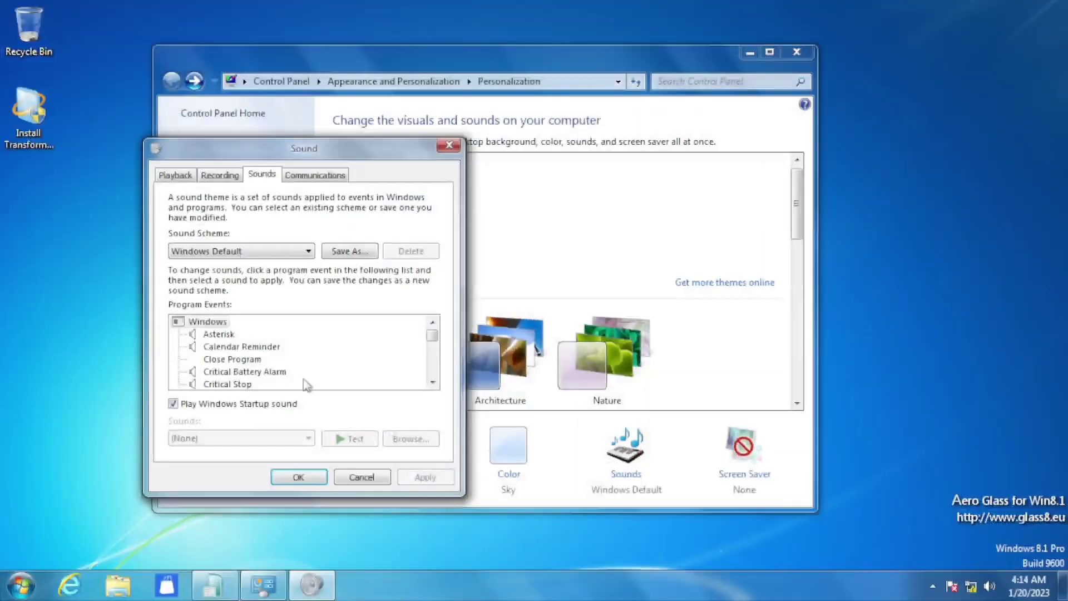
- Select a sound event and switch the sound scheme to Afternoon
left_click(234, 372)
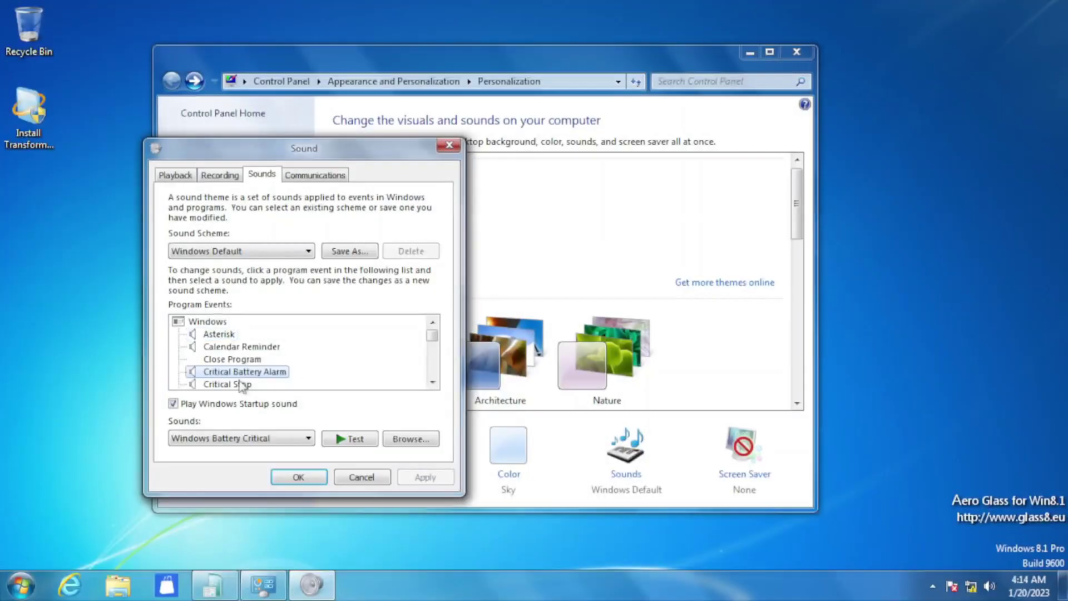
left_click(246, 250)
left_click(230, 375)
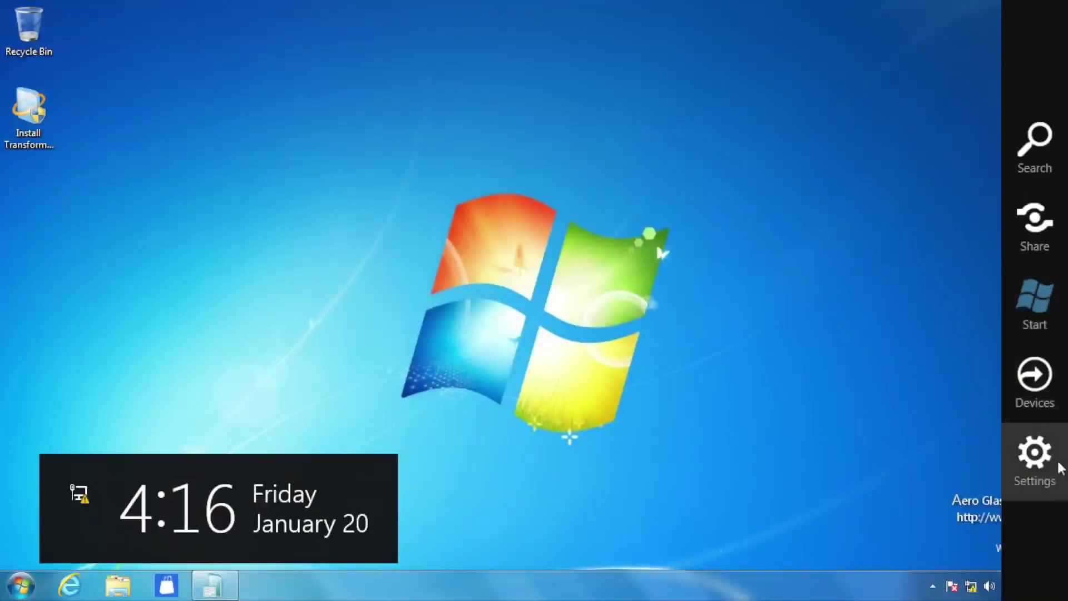
left_click(1059, 489)
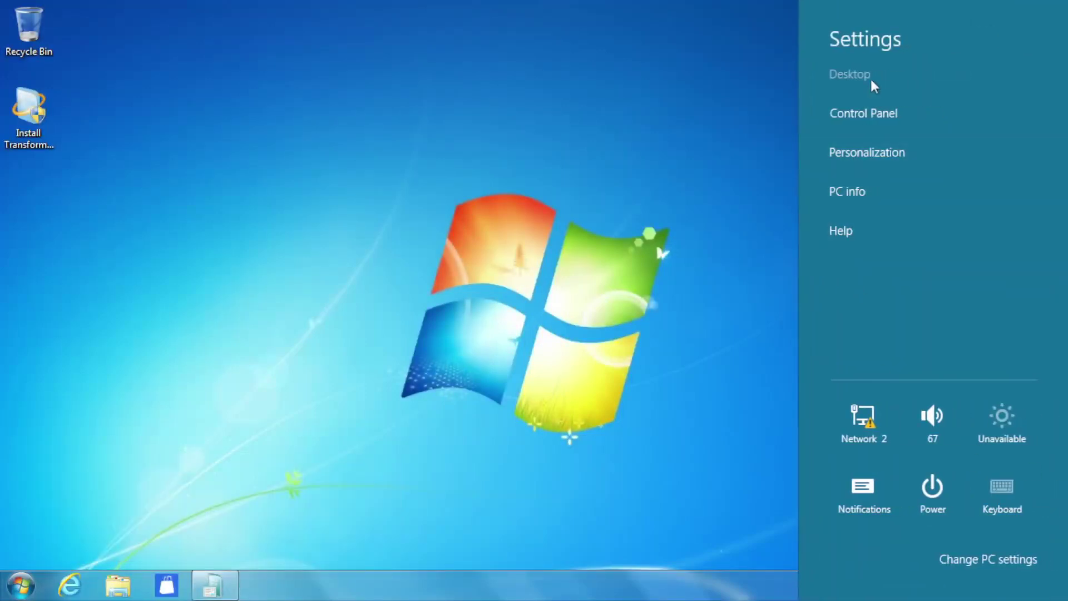
left_click(950, 448)
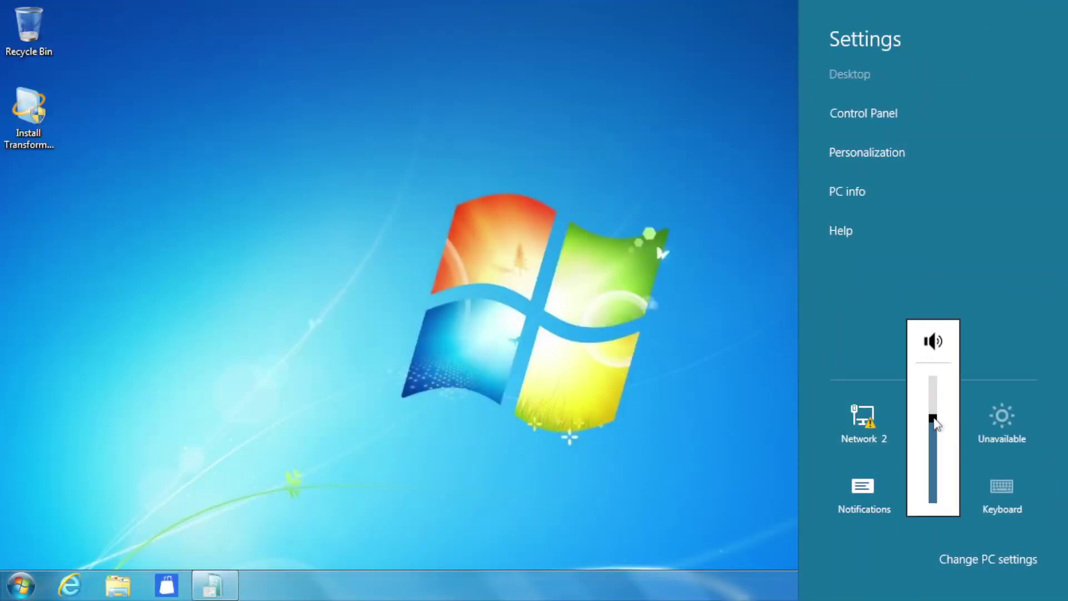
left_click(869, 352)
left_click(760, 318)
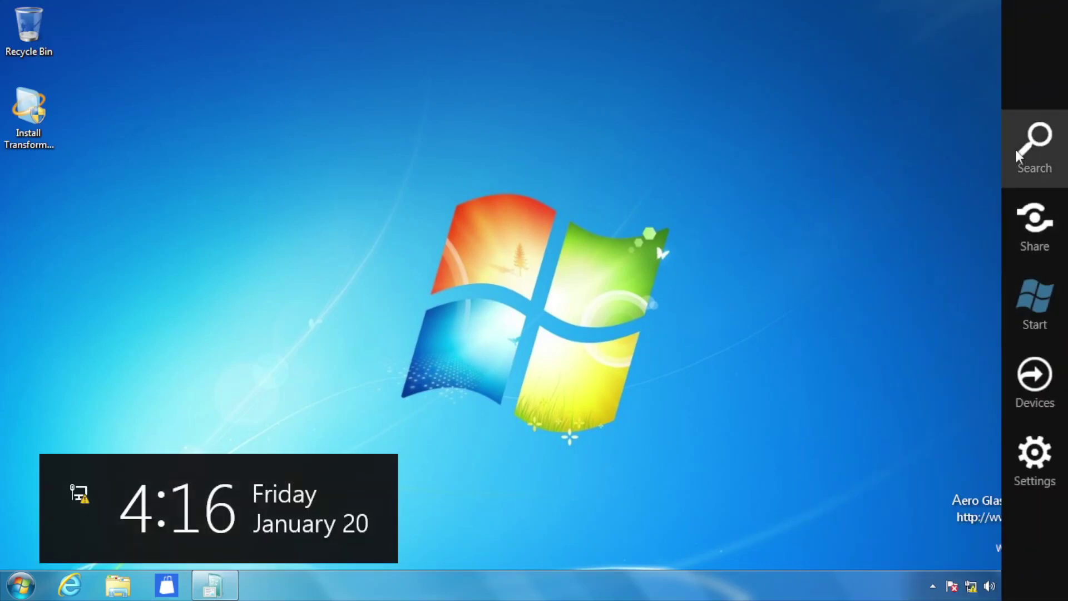
left_click(1017, 149)
left_click(674, 254)
left_click(1035, 223)
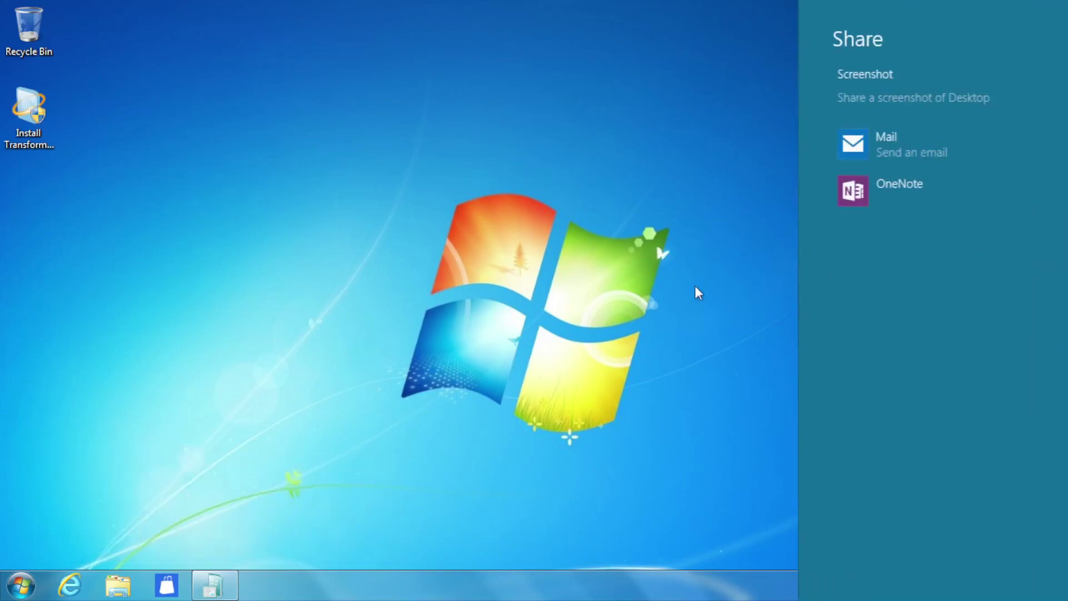
left_click(693, 288)
left_click(1048, 393)
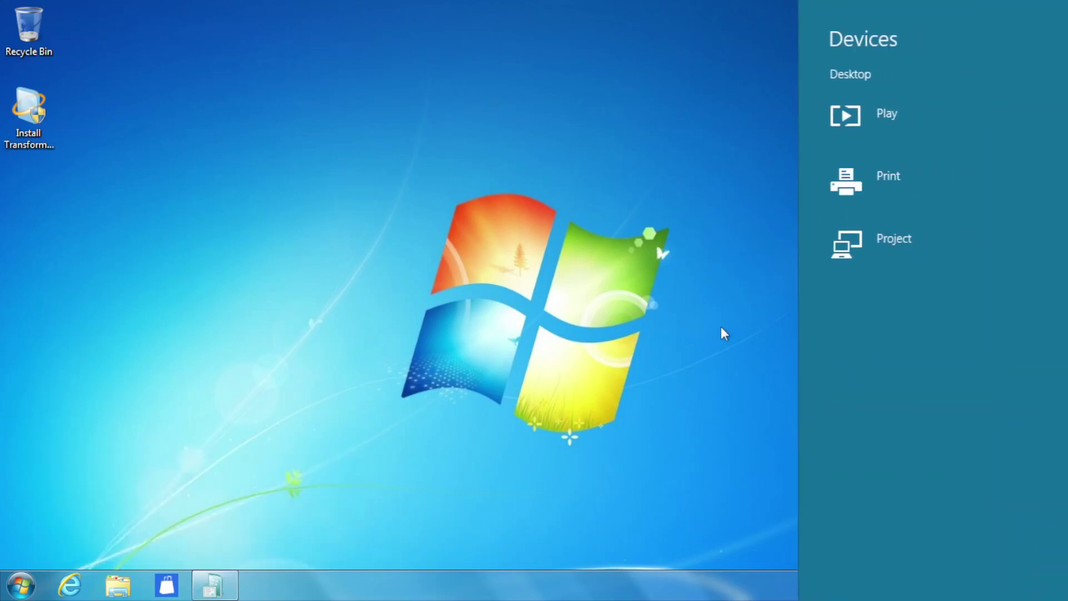
left_click(724, 333)
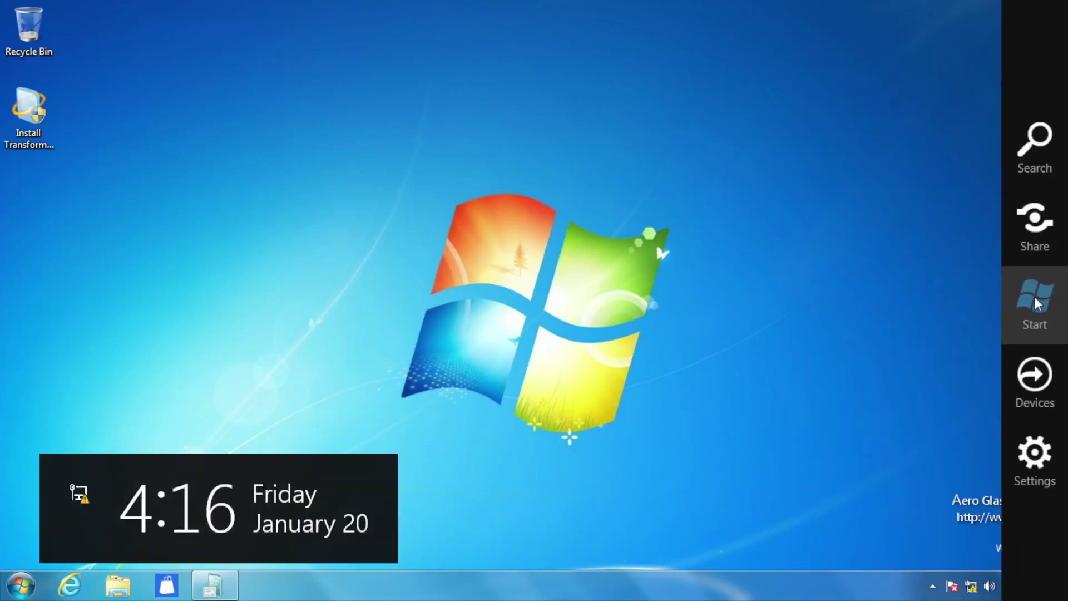
left_click(1035, 300)
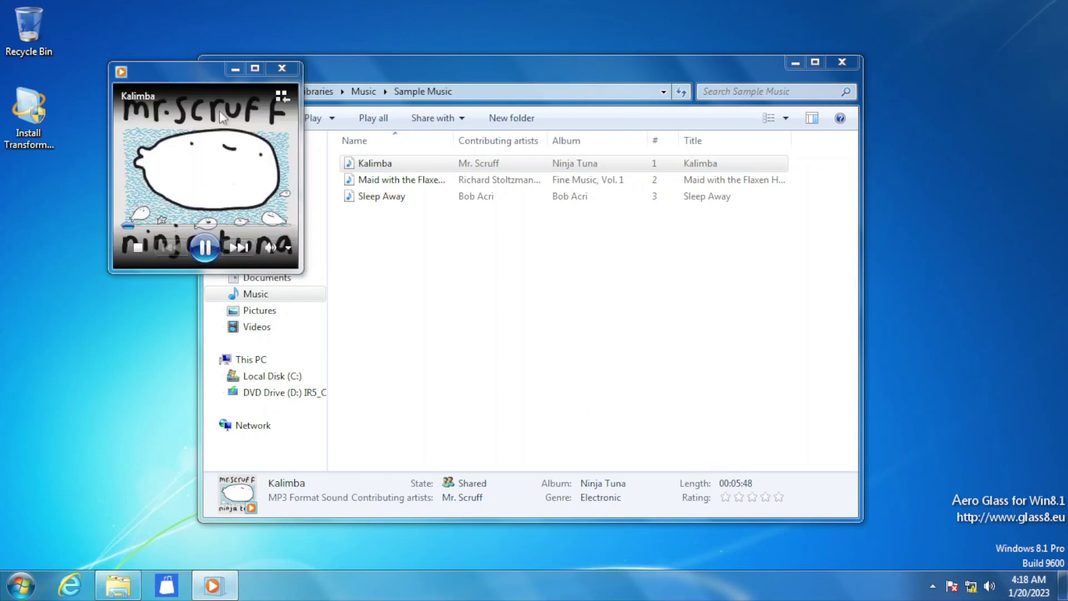
- Play the sample songs Maid with the Flaxen Hair and Sleep Away
left_click(281, 70)
double_click(378, 181)
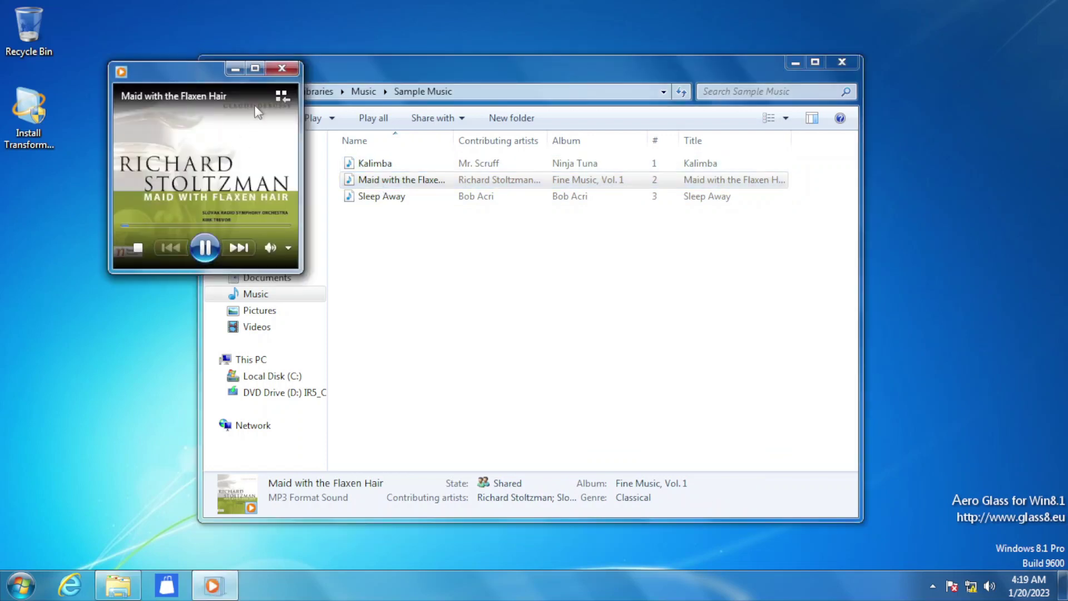
left_click(282, 69)
double_click(386, 195)
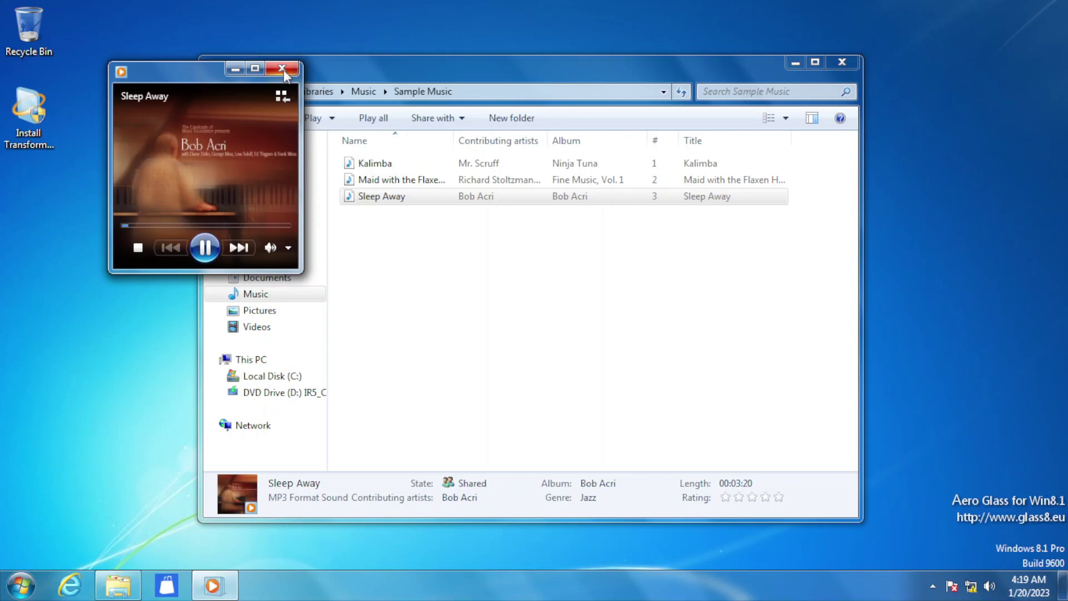
left_click(283, 69)
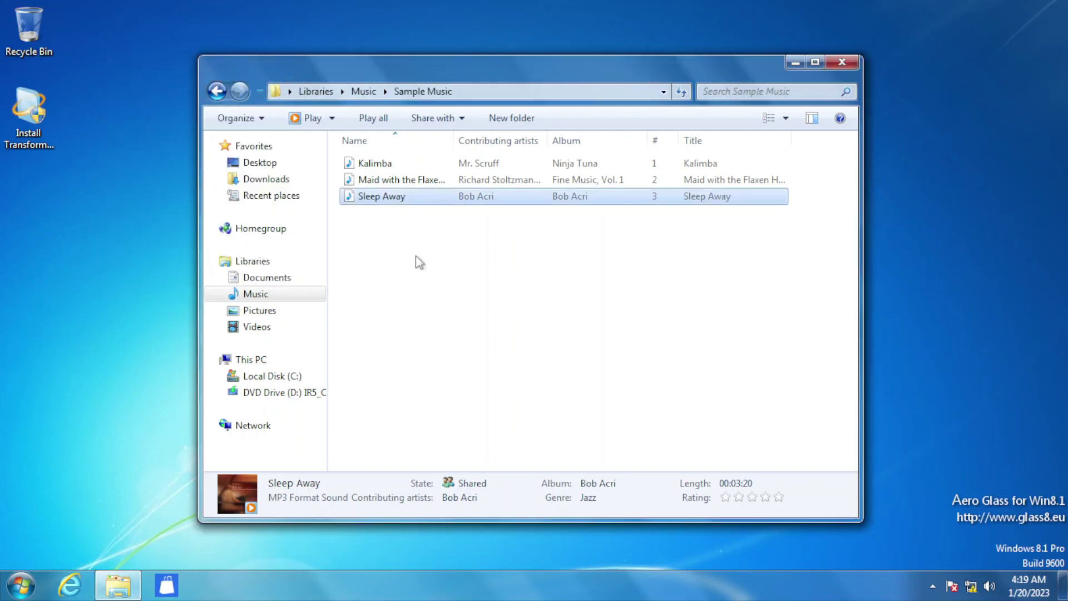
- View the Sample Pictures, from Chrysanthemum onward, in Photo Viewer
left_click(363, 91)
left_click(259, 310)
double_click(365, 167)
double_click(393, 184)
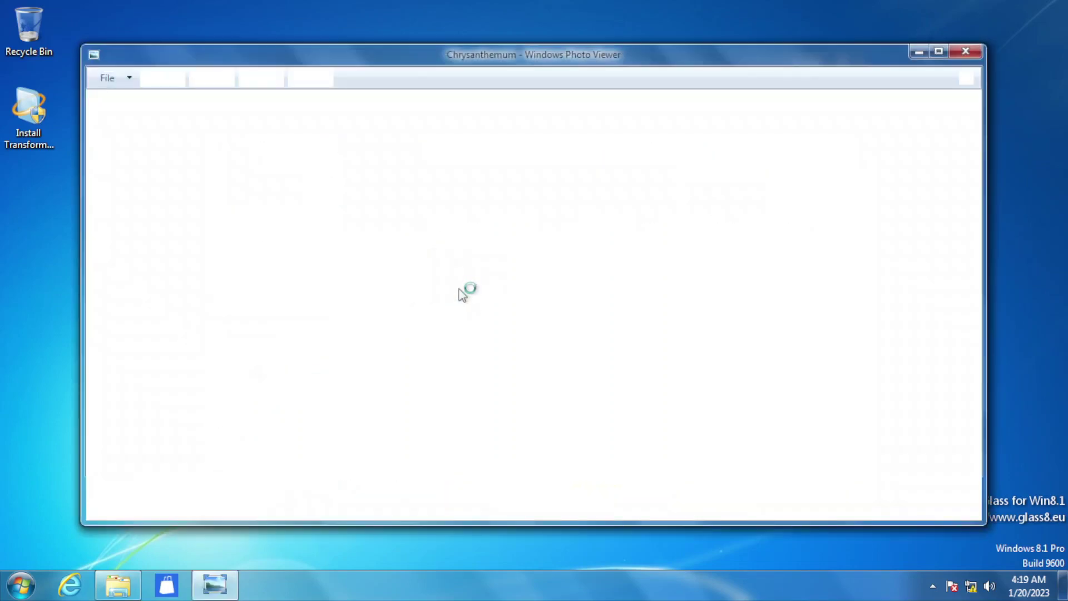
key("Right")
key("Right")
key("Right")
key("Right")
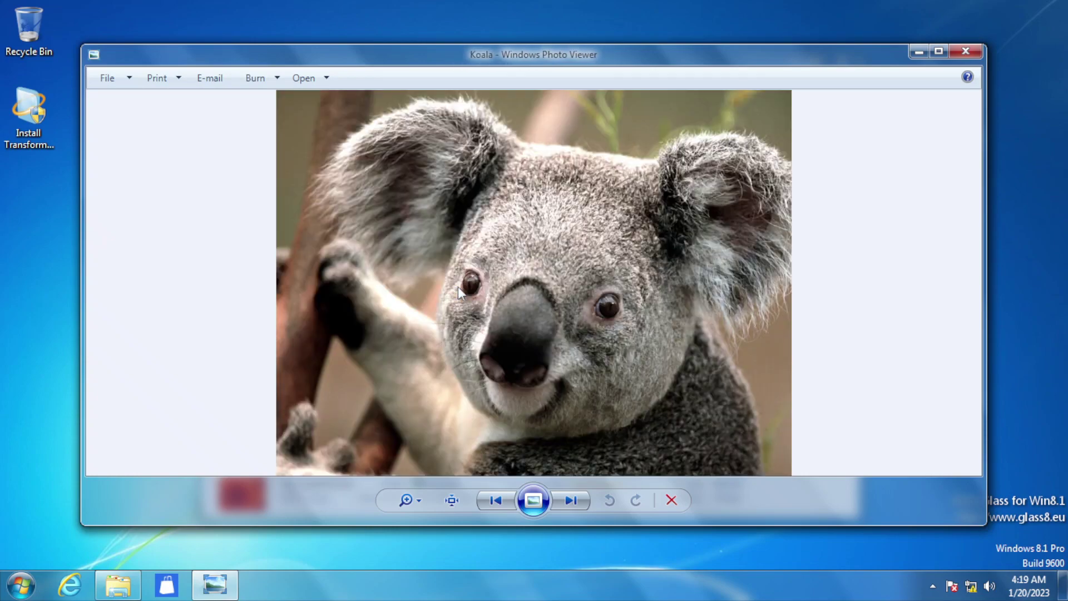
key("Right")
key("Right")
key("Right")
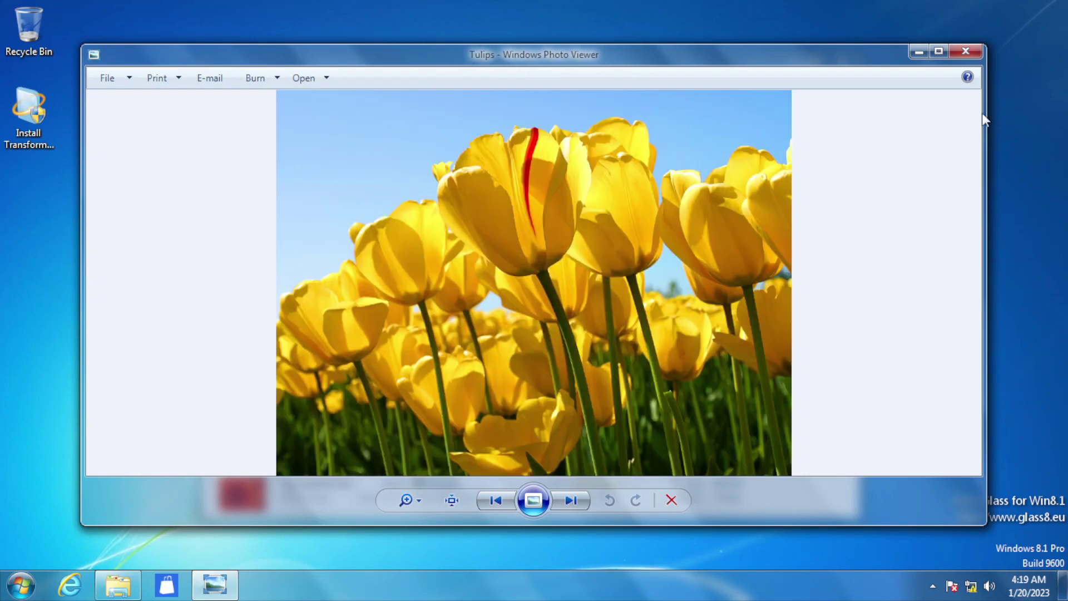
key("Escape")
- Open the Sample Videos folder in the Videos library
key("BackSpace")
left_click(256, 327)
double_click(369, 181)
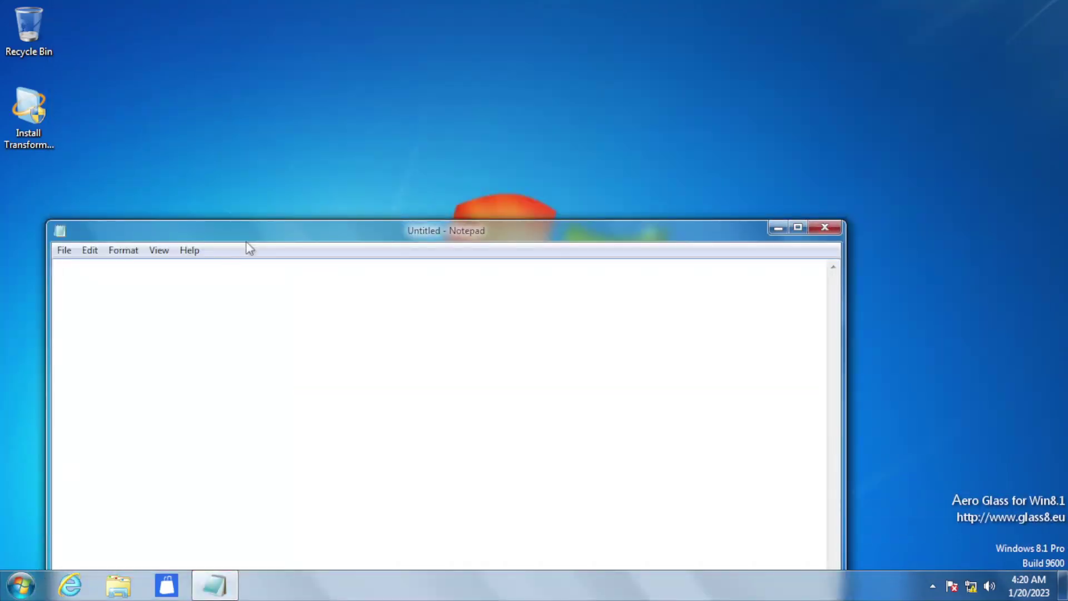
- Move the Notepad window toward the upper right of the screen
left_click_drag(249, 249, 512, 42)
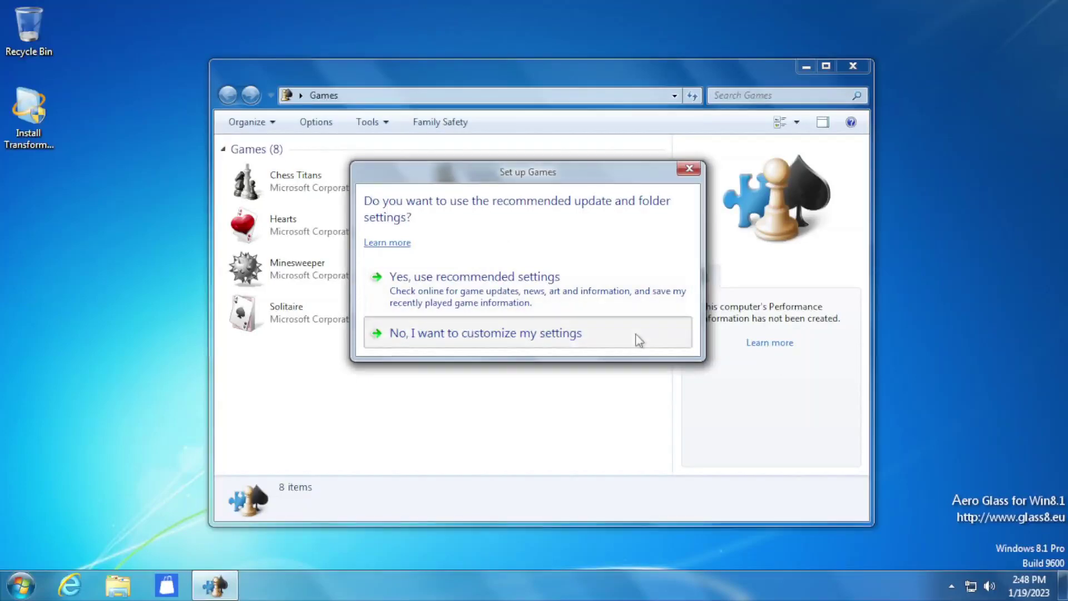
- Choose custom game settings, view FreeCell, Minesweeper, Purble Place and Solitaire, then play Spider Solitaire
left_click(638, 337)
left_click(711, 415)
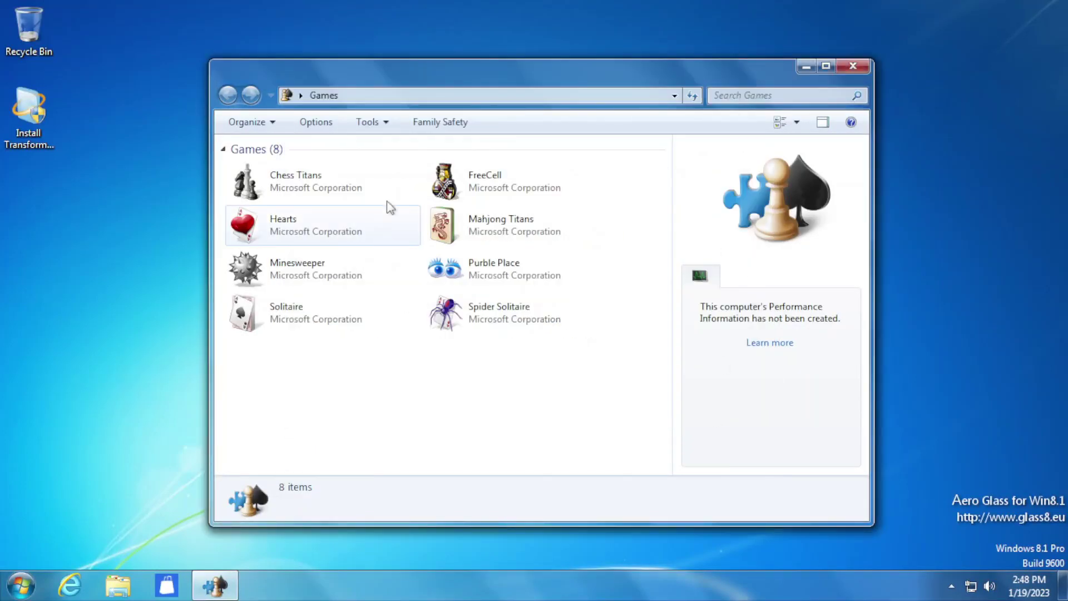
left_click(445, 184)
left_click(245, 270)
left_click(448, 276)
left_click(412, 322)
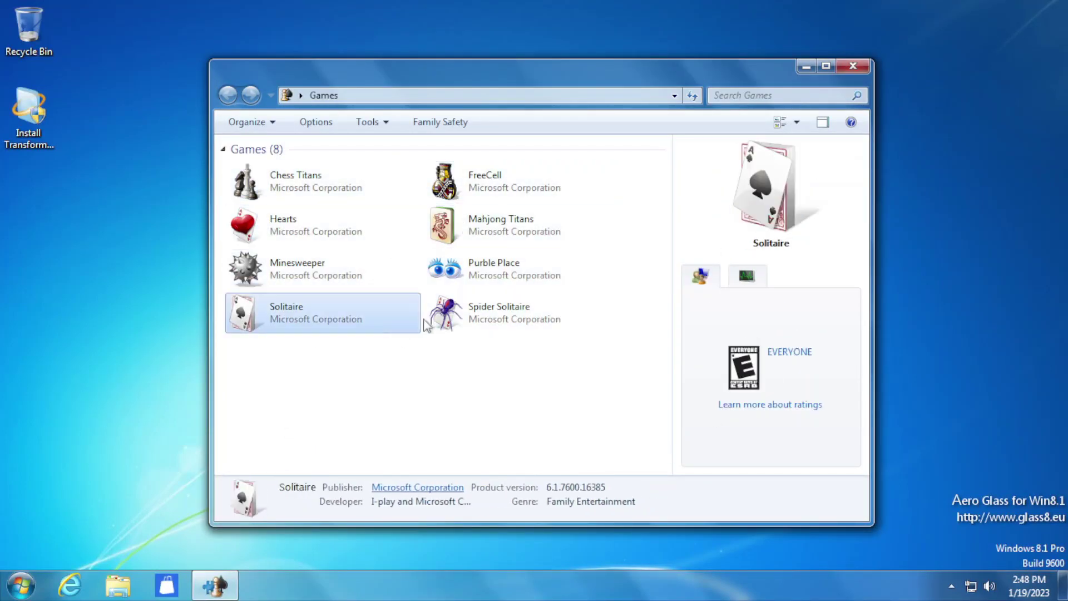
right_click(462, 335)
left_click(490, 349)
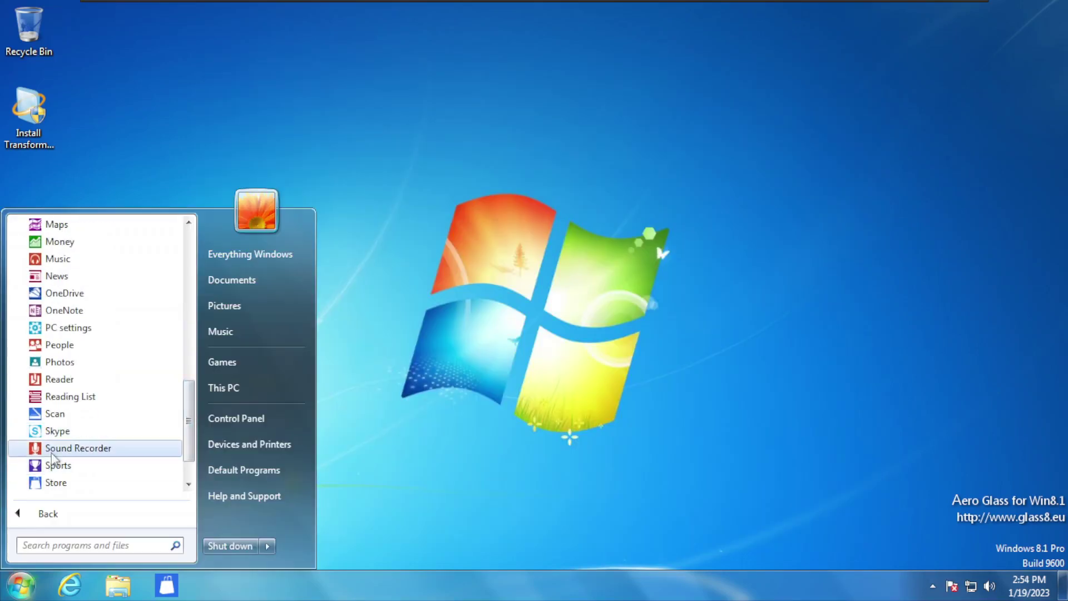
- Launch the Reader app full-screen, then Alt+Tab back to Windows Media Player
left_click(40, 379)
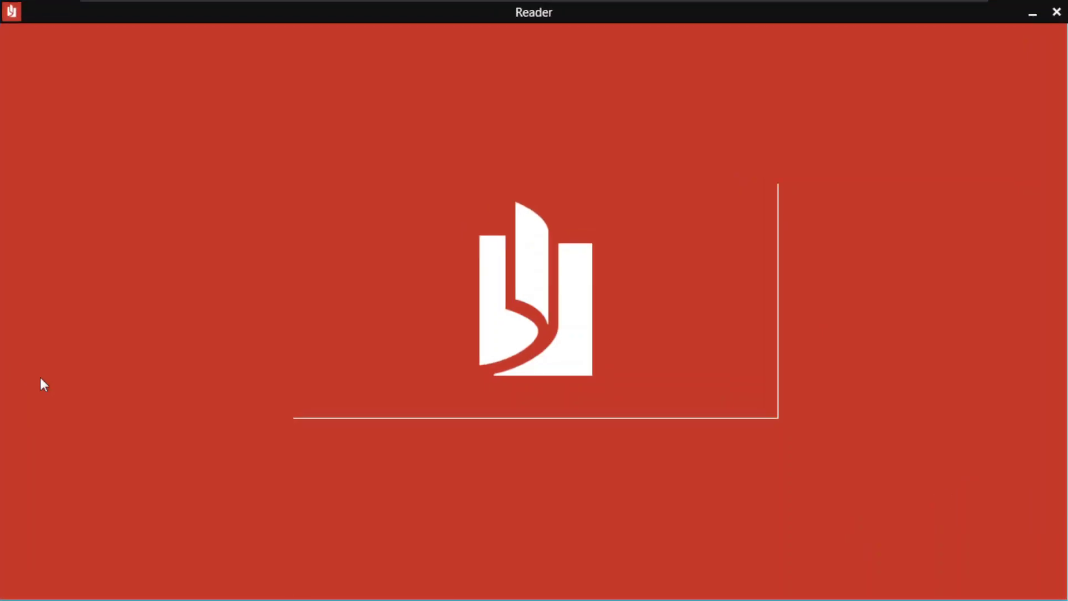
left_click(92, 79)
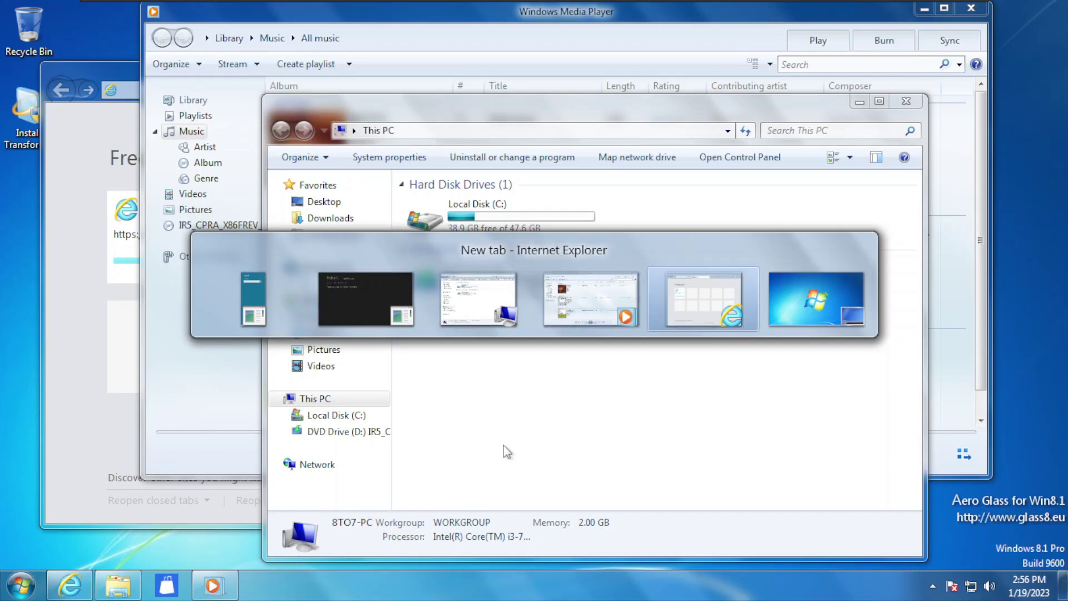
key("Left")
key("Left")
key("Right")
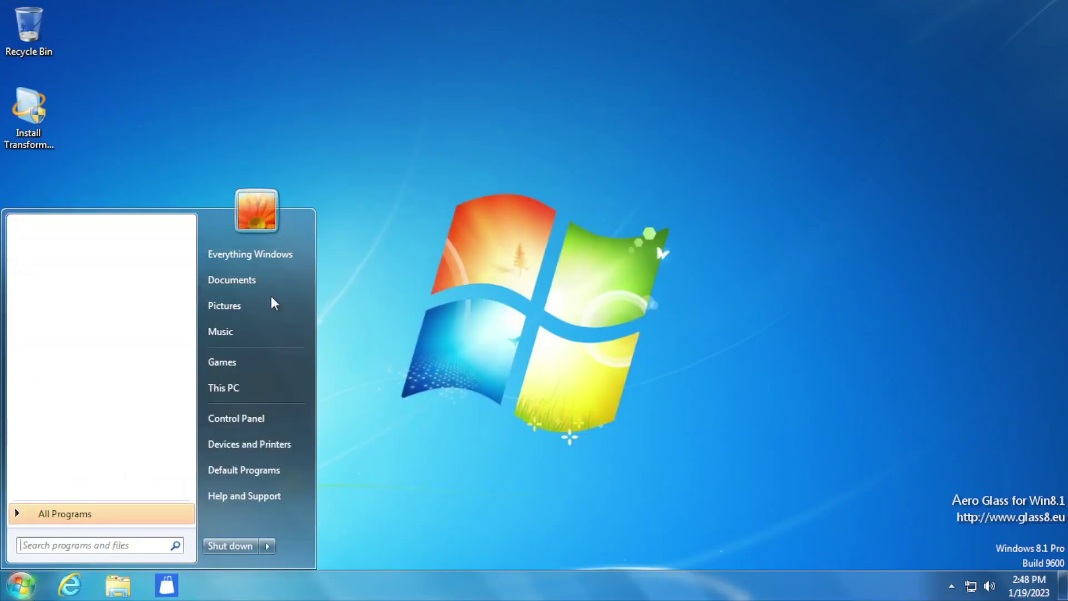
- From Games, scroll through the Transformation Pack credits, then deal a new Spider Solitaire game
left_click(222, 362)
left_click(639, 340)
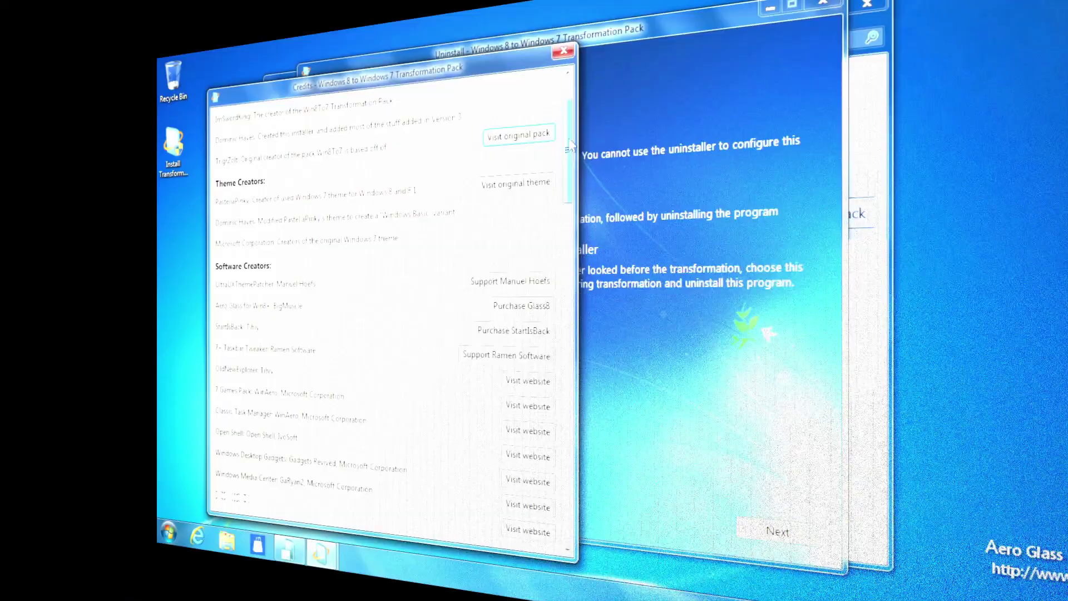
left_click_drag(571, 146, 586, 477)
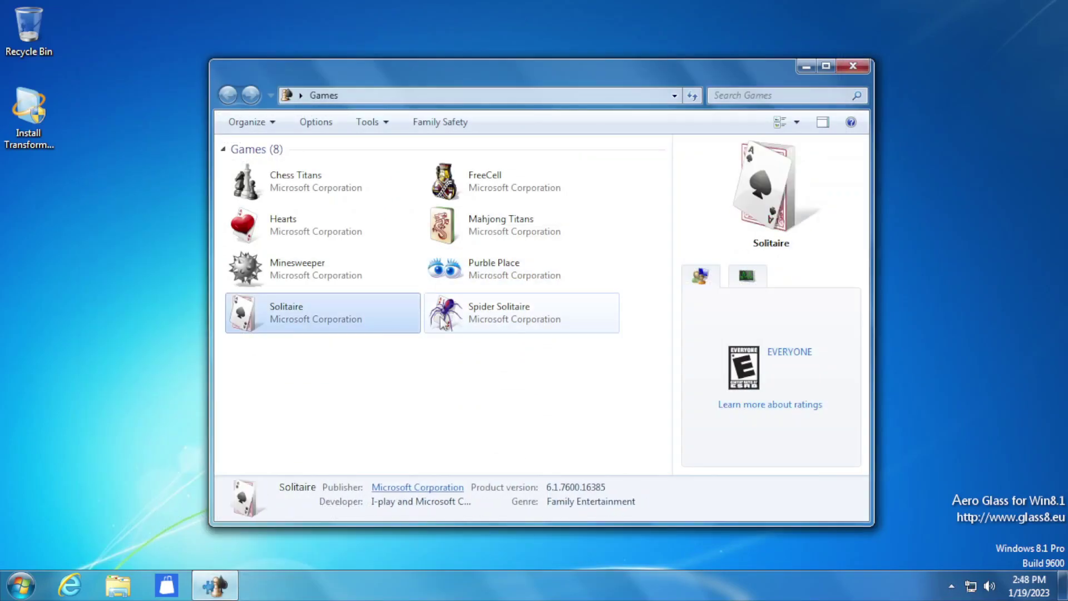
double_click(441, 318)
left_click(502, 261)
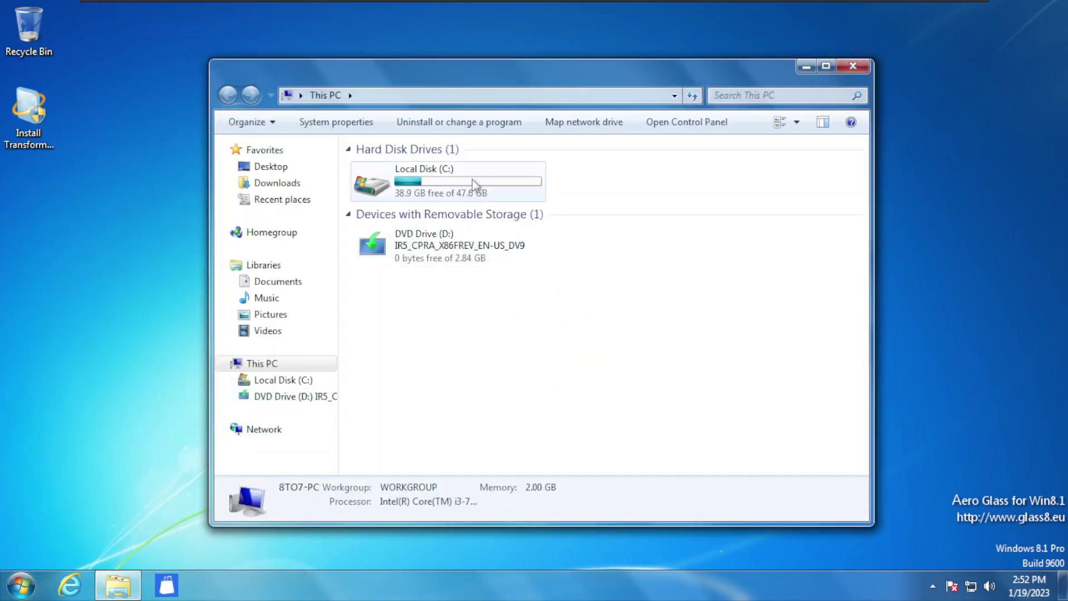
- Browse to C:\Windows\System32 and view its files as large icons
double_click(473, 184)
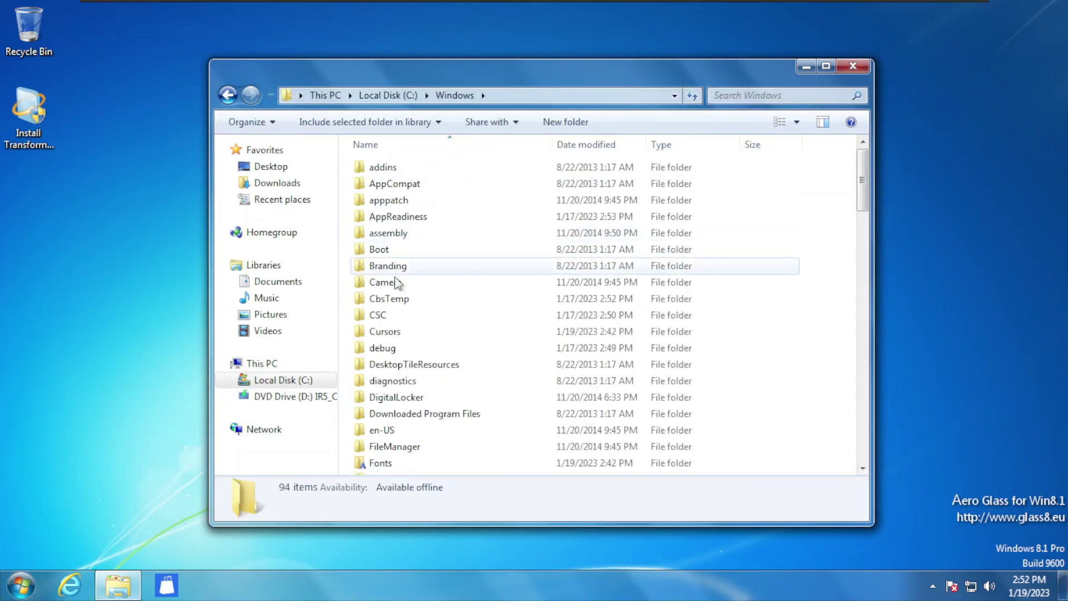
scroll(556, 306, "down", 10)
scroll(557, 306, "down", 10)
double_click(384, 174)
left_click(797, 122)
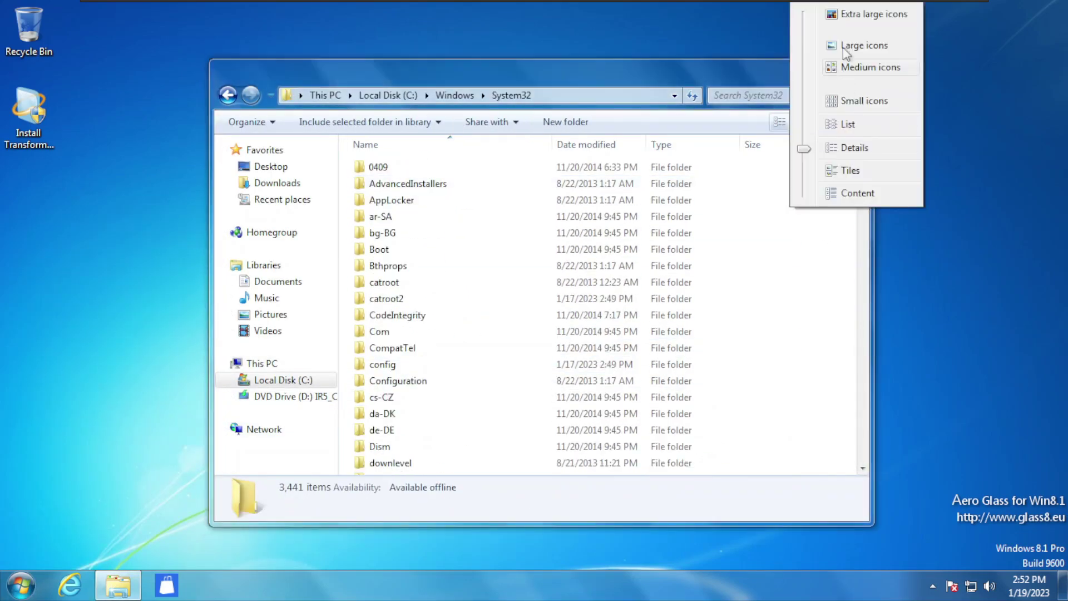
left_click(940, 45)
left_click_drag(863, 146, 863, 441)
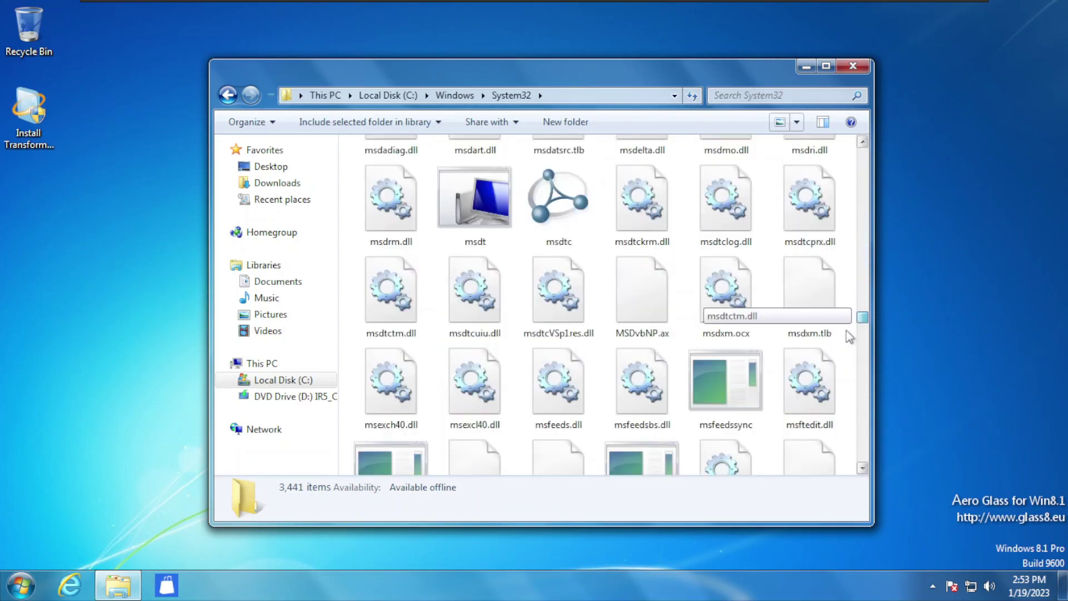
- Switch System32 back to Details view, close Explorer, and run winver
left_click(797, 122)
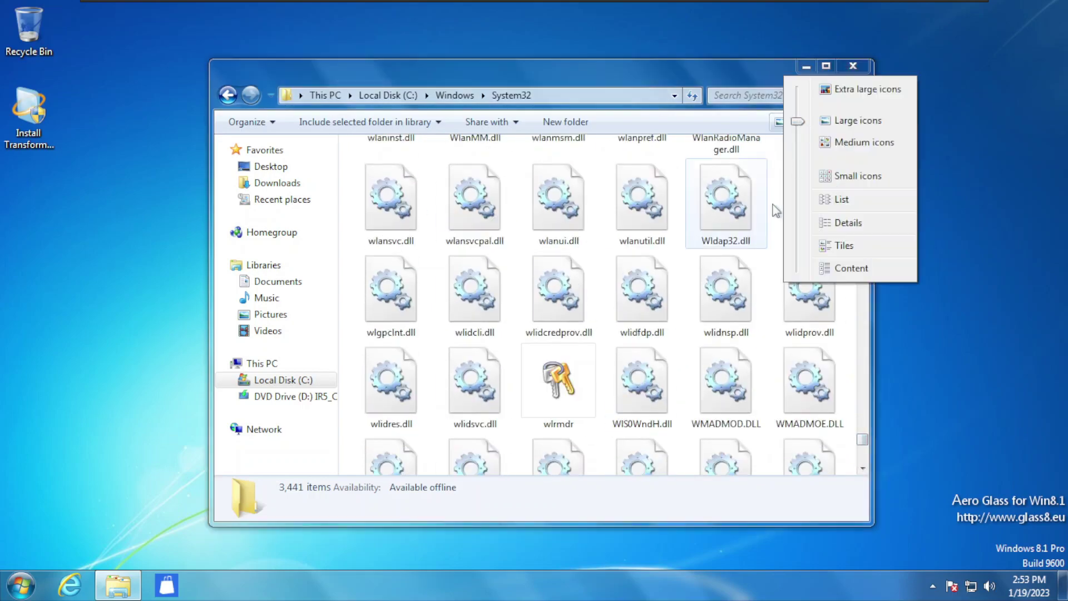
left_click(835, 219)
left_click(853, 66)
key("super+r")
type("winver")
key("Return")
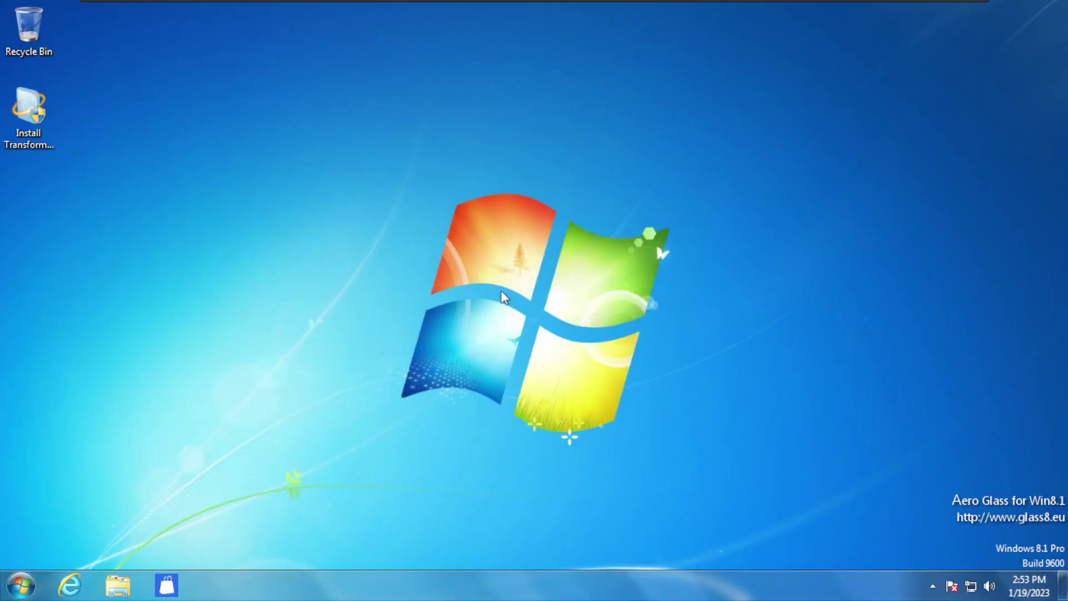
- Show All Programs in the Start menu, close it, then reopen Start
key("super")
left_click(72, 518)
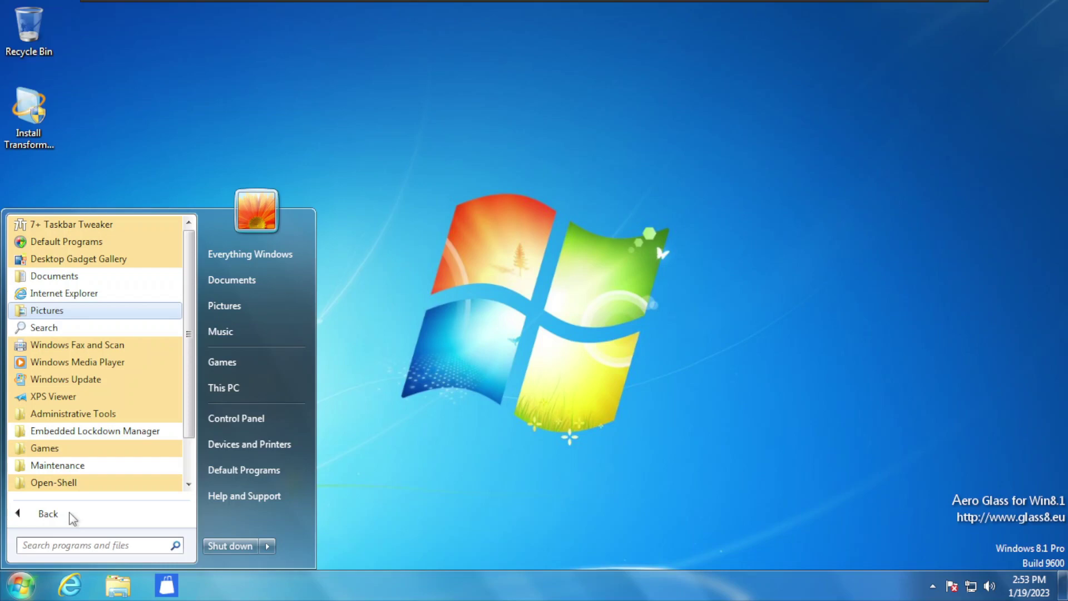
left_click(658, 89)
left_click(20, 587)
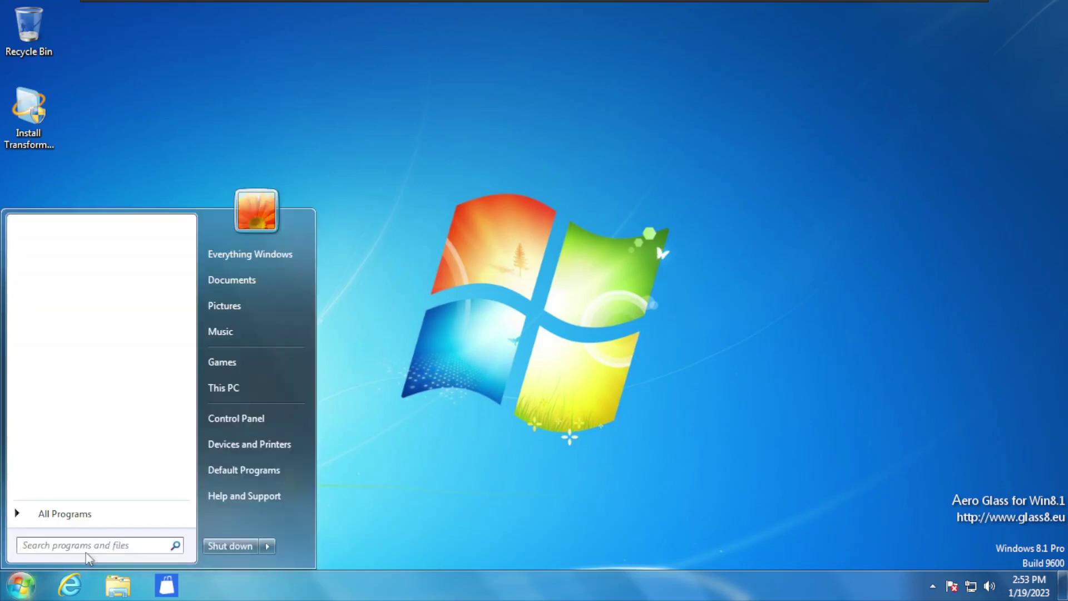
- Launch Paint and fill the left loop red and the background dark red
type("paint")
key("Return")
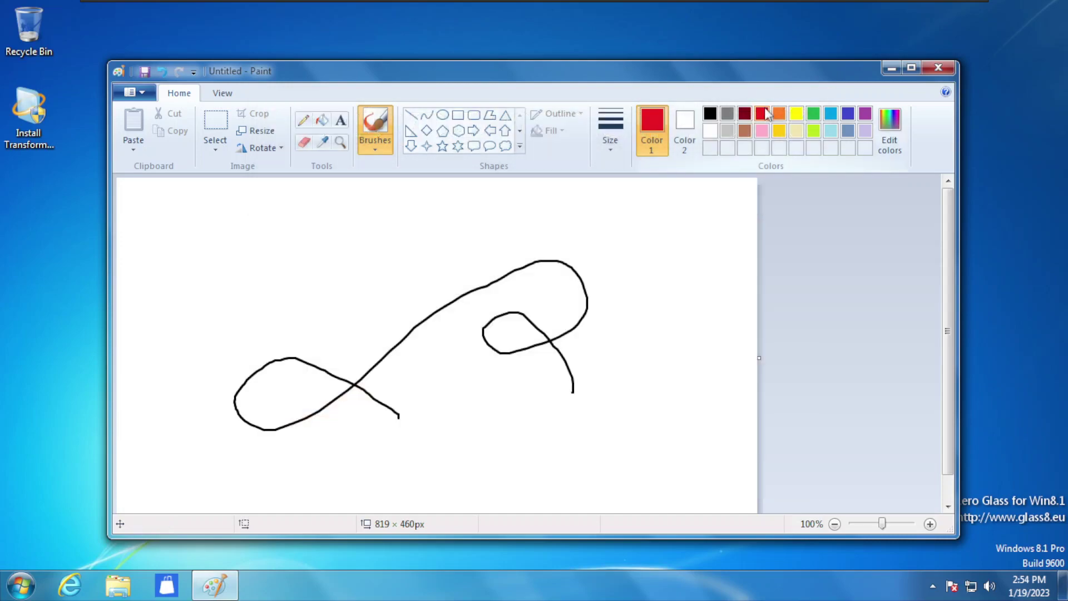
left_click(321, 119)
left_click(275, 384)
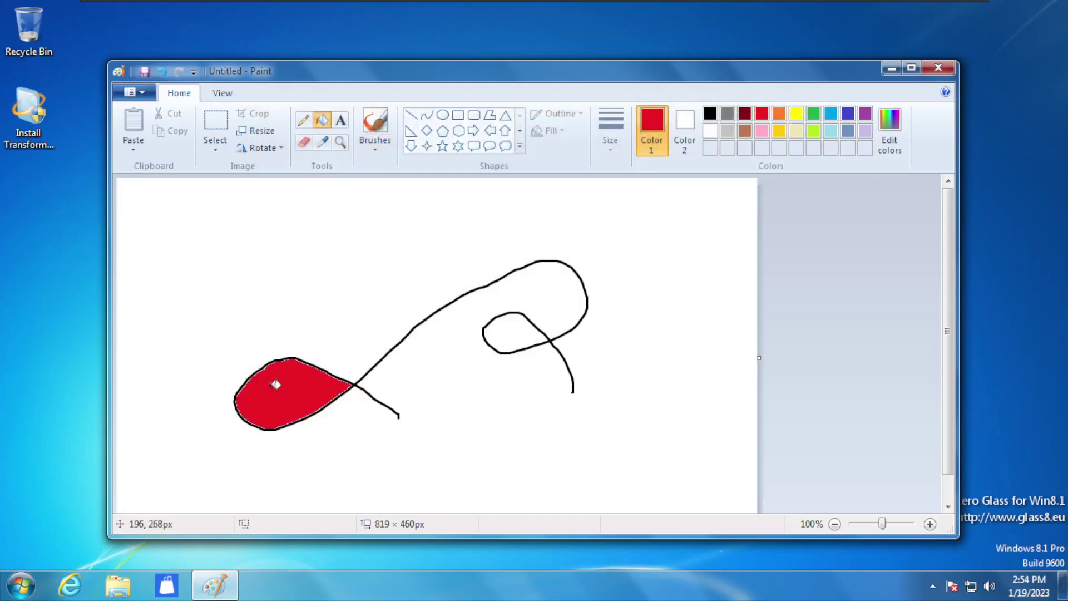
left_click(830, 113)
left_click(689, 229)
- View About Paint, then close Paint without saving the drawing
left_click(133, 92)
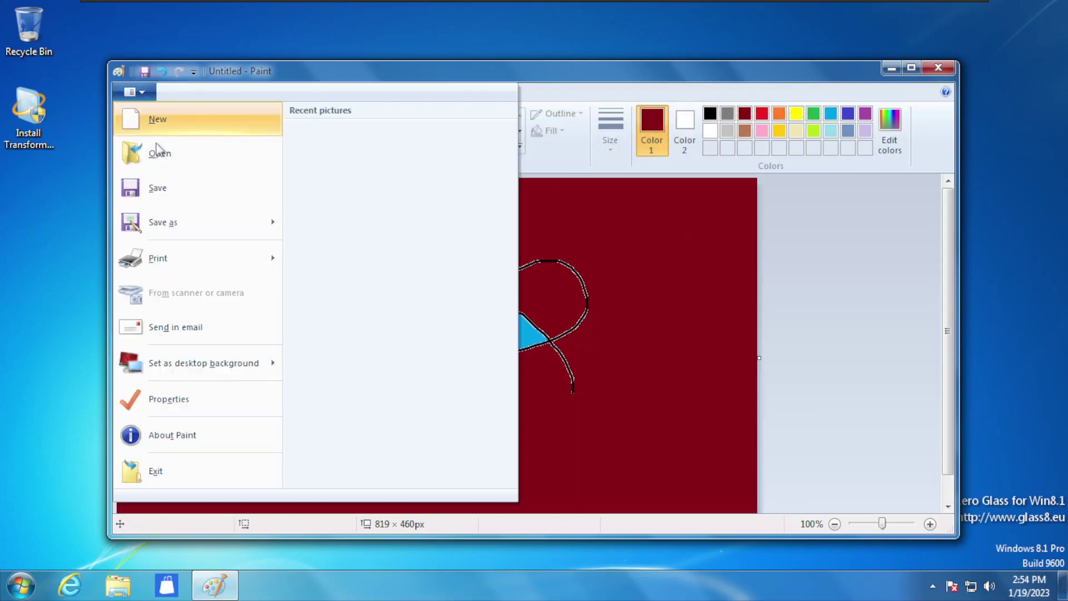
left_click(160, 436)
left_click(680, 439)
left_click(938, 68)
left_click(563, 309)
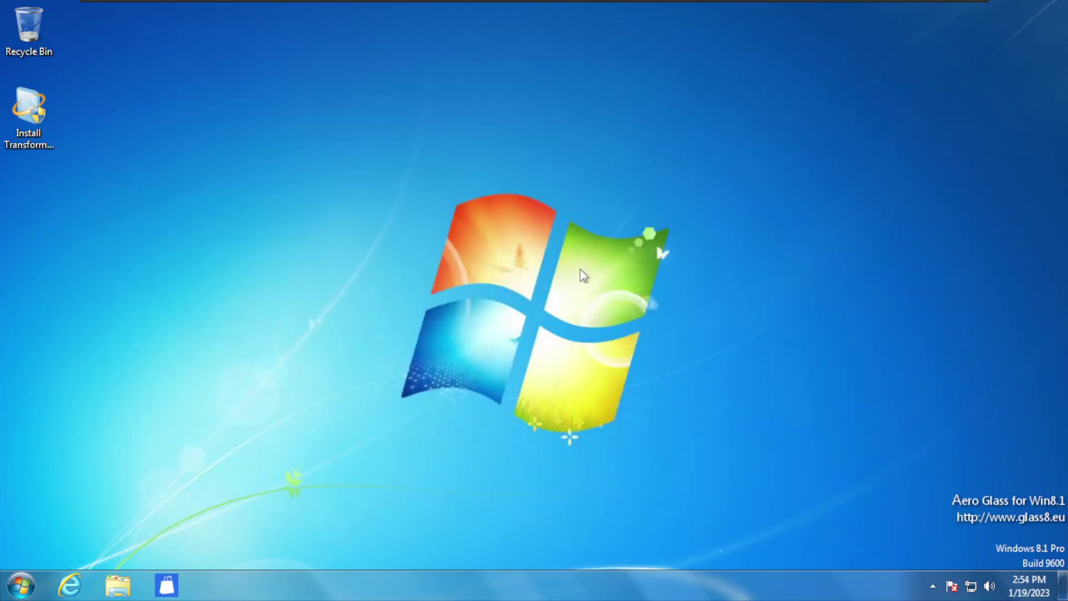